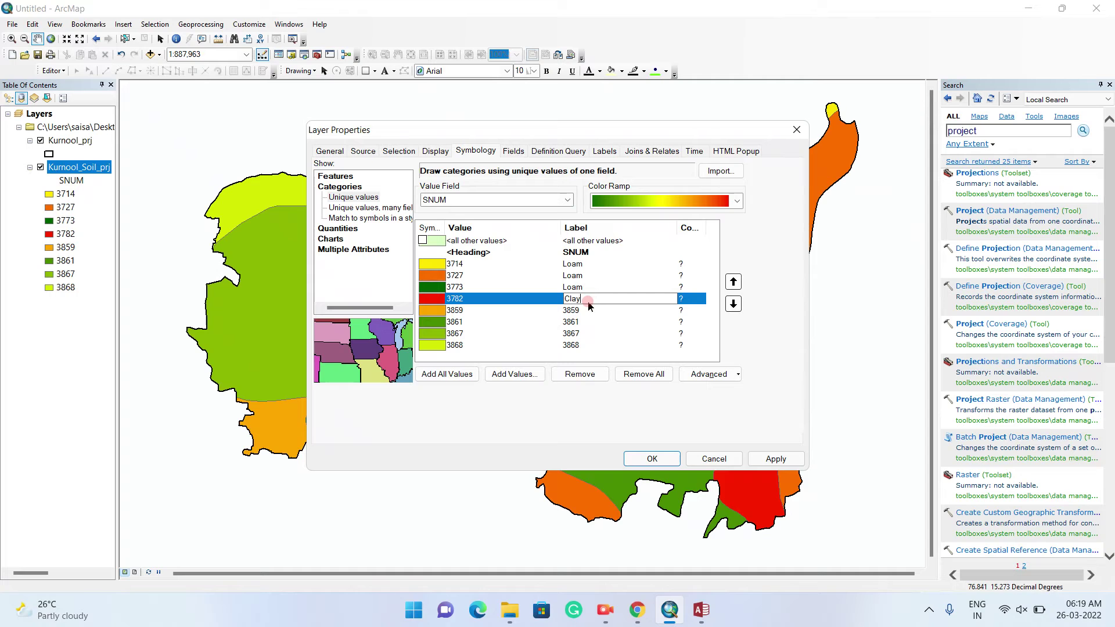
- Switch to Access and find record 3859 in the usersoil table to look up its soil texture
left_click(587, 310)
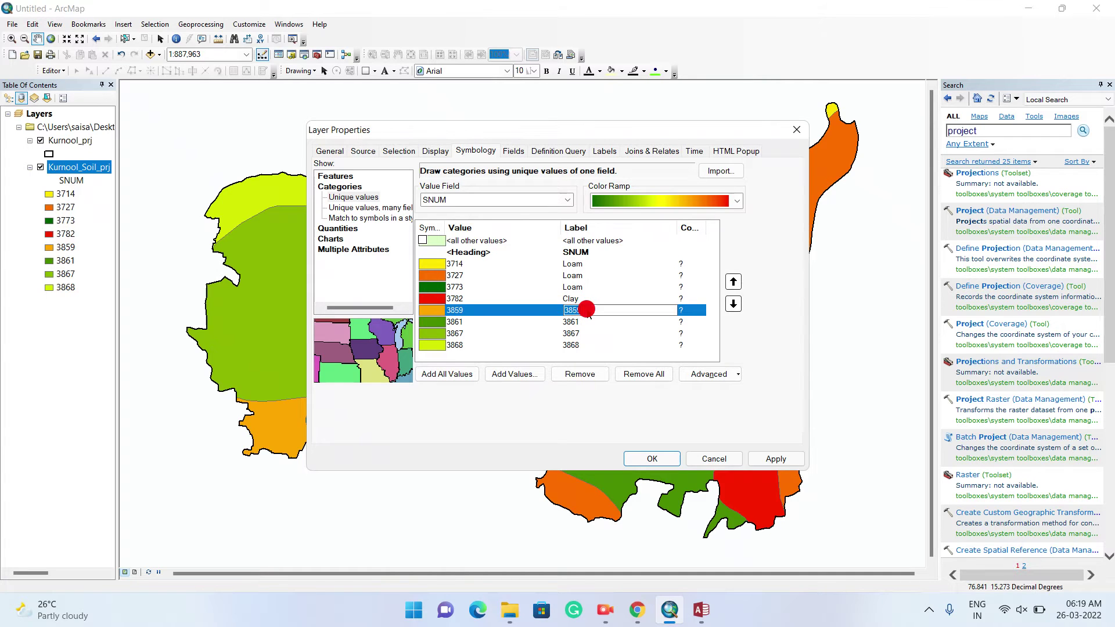
left_click(701, 619)
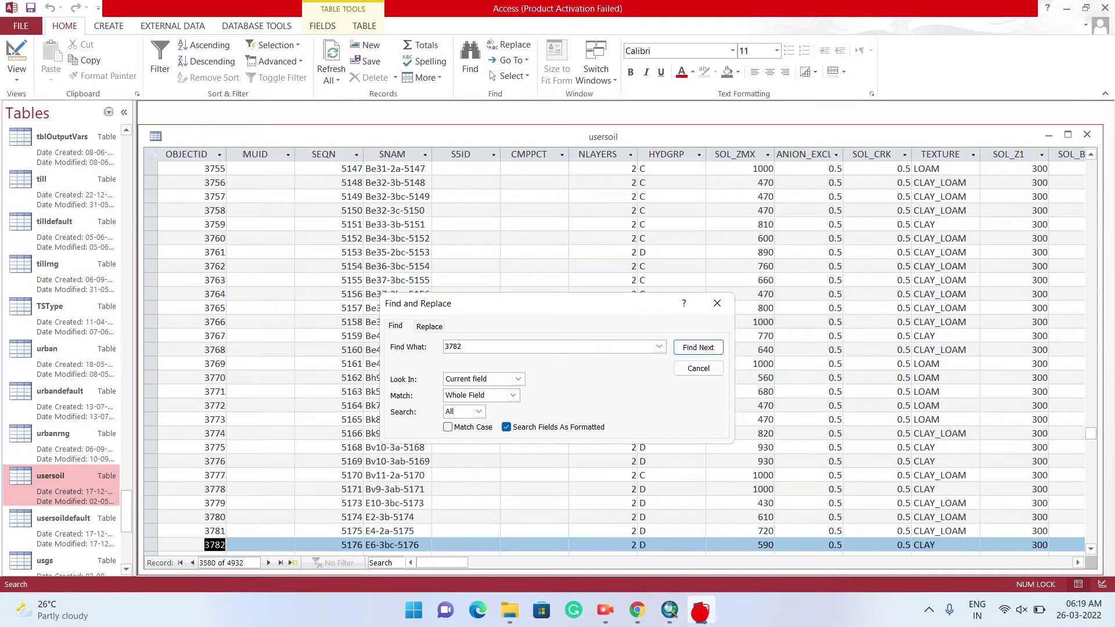
left_click(617, 345)
double_click(623, 351)
type("38")
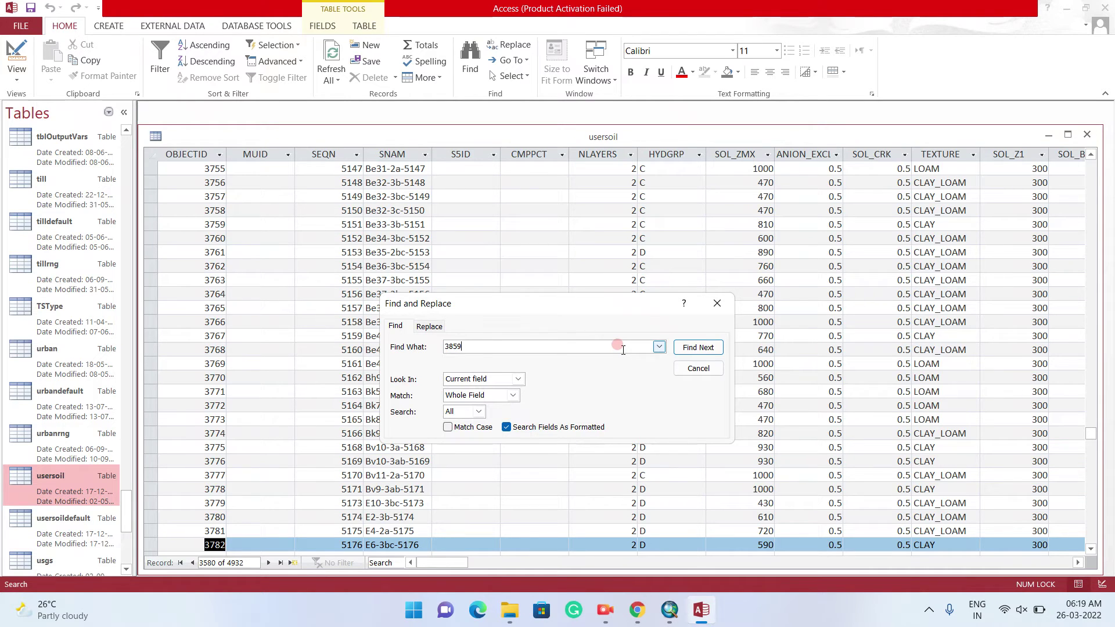
key("Return")
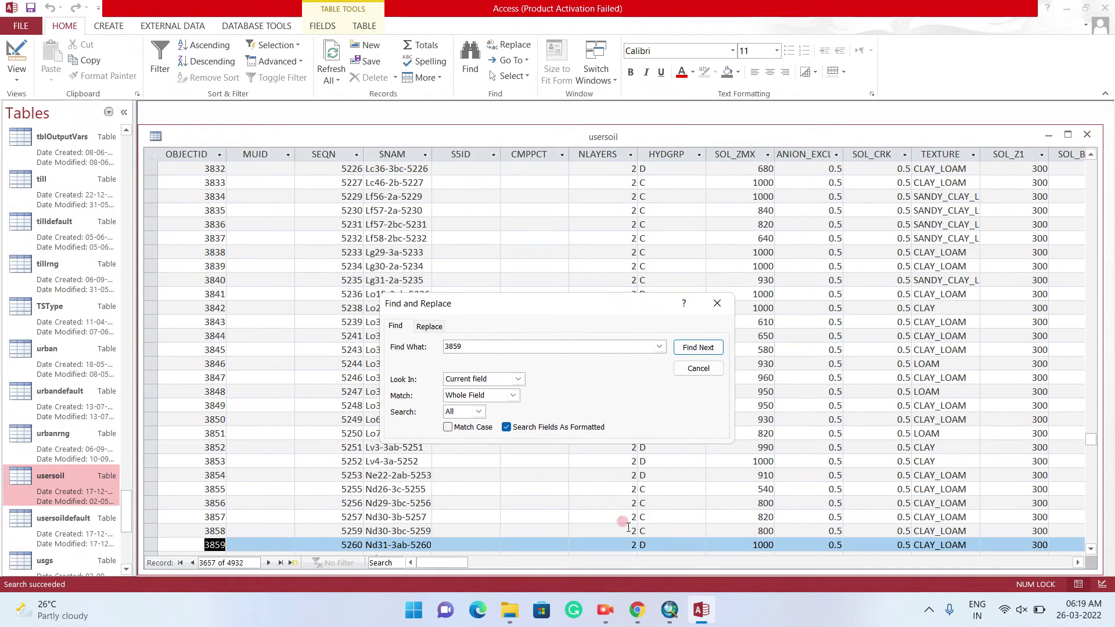
- Return to ArcMap and set the label of soil value 3859 to "Clay loam" in the layer symbology
mouse_move(685, 621)
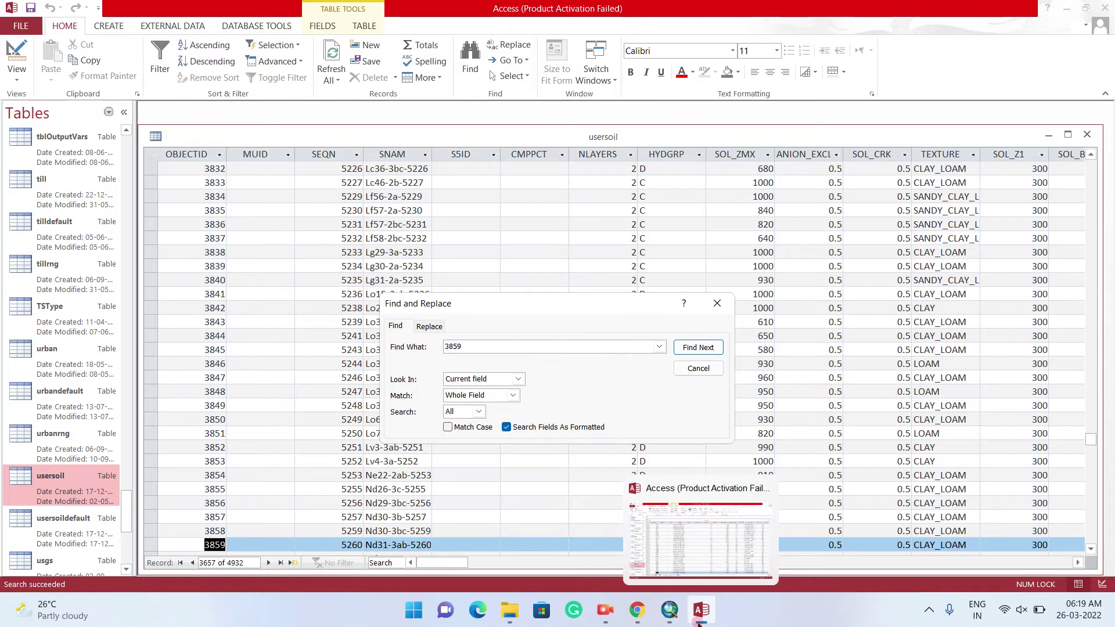
left_click(670, 615)
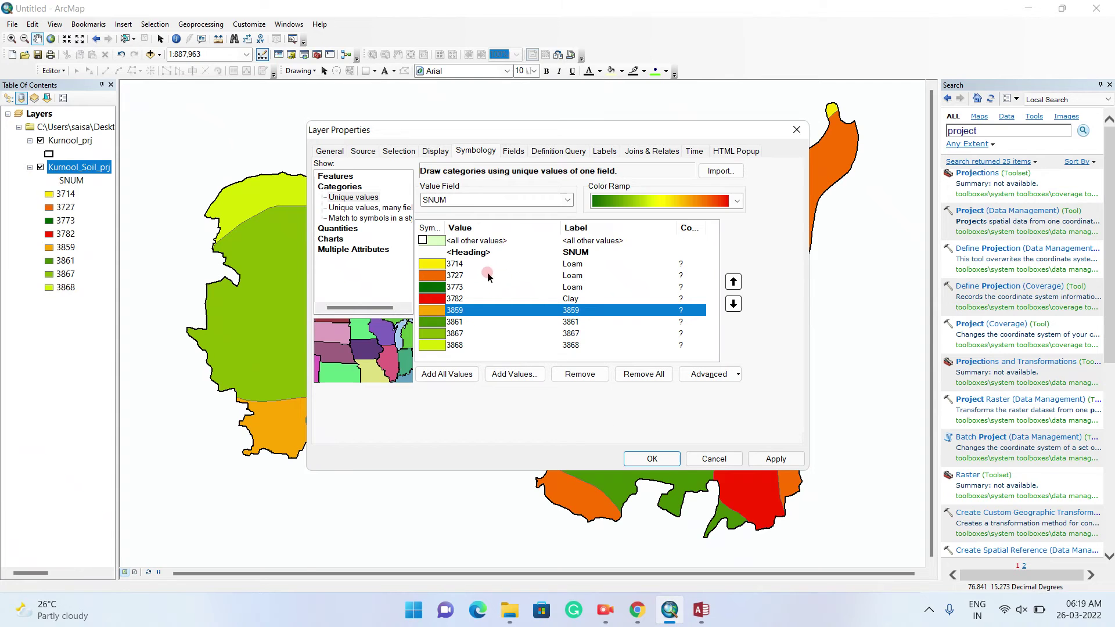
left_click(584, 311)
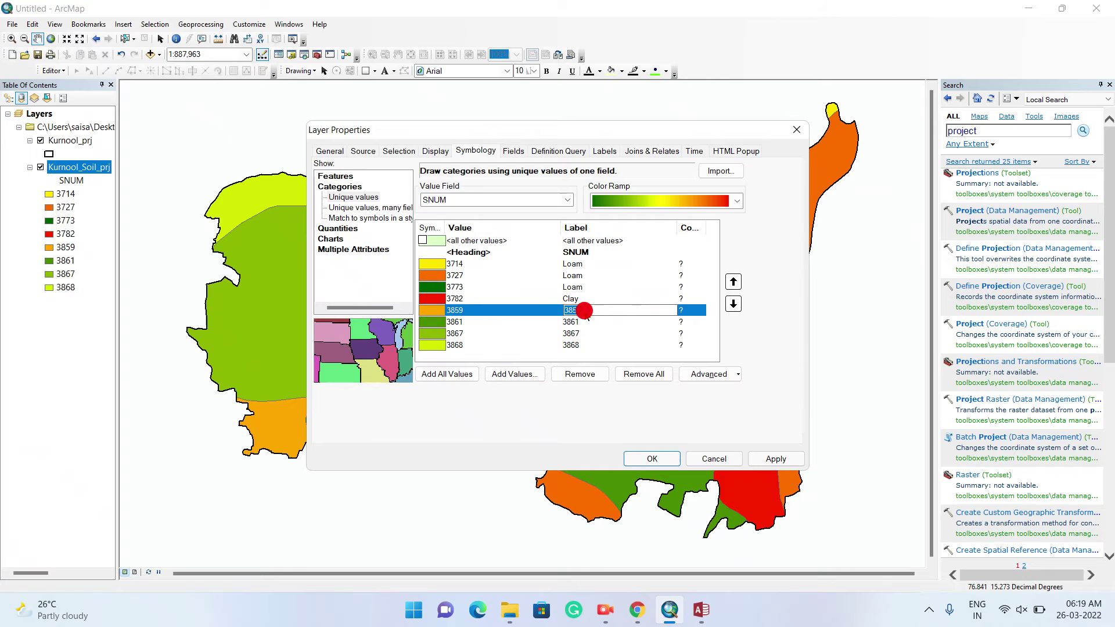
type("Clay loam")
key("Return")
- Switch to Access and find OBJECTID 3861 in the usersoil table to check its texture
left_click(581, 322)
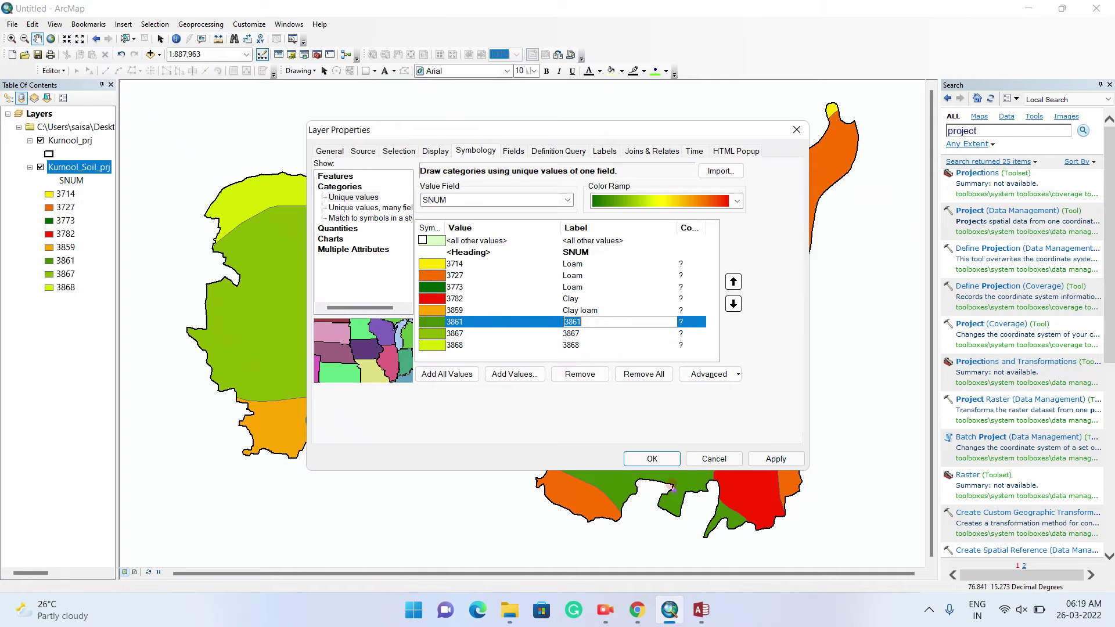
left_click(638, 615)
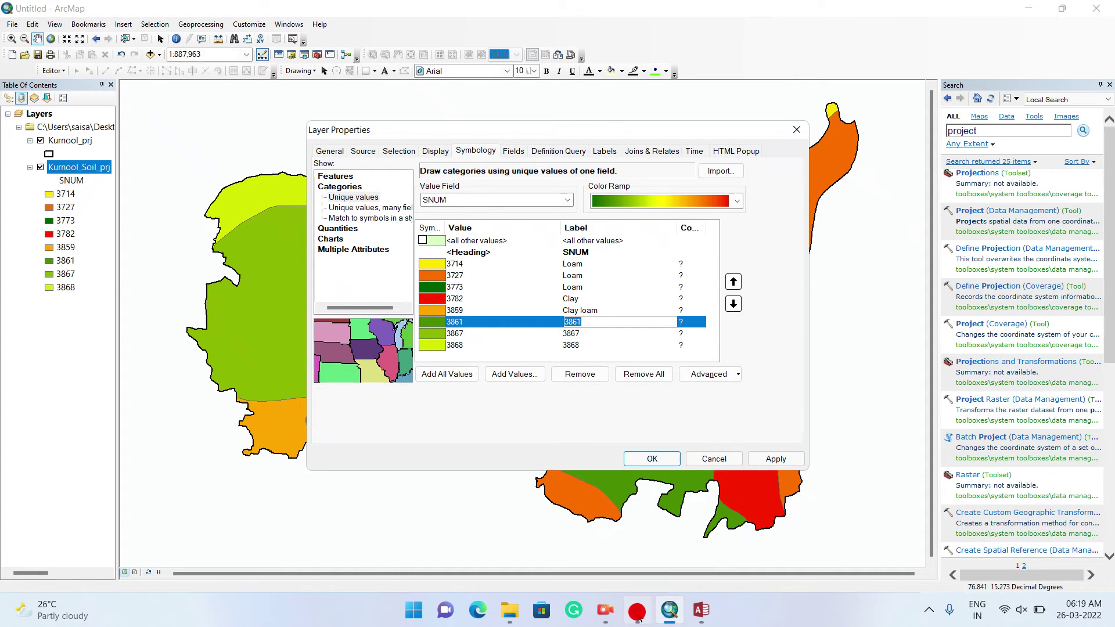
left_click(638, 614)
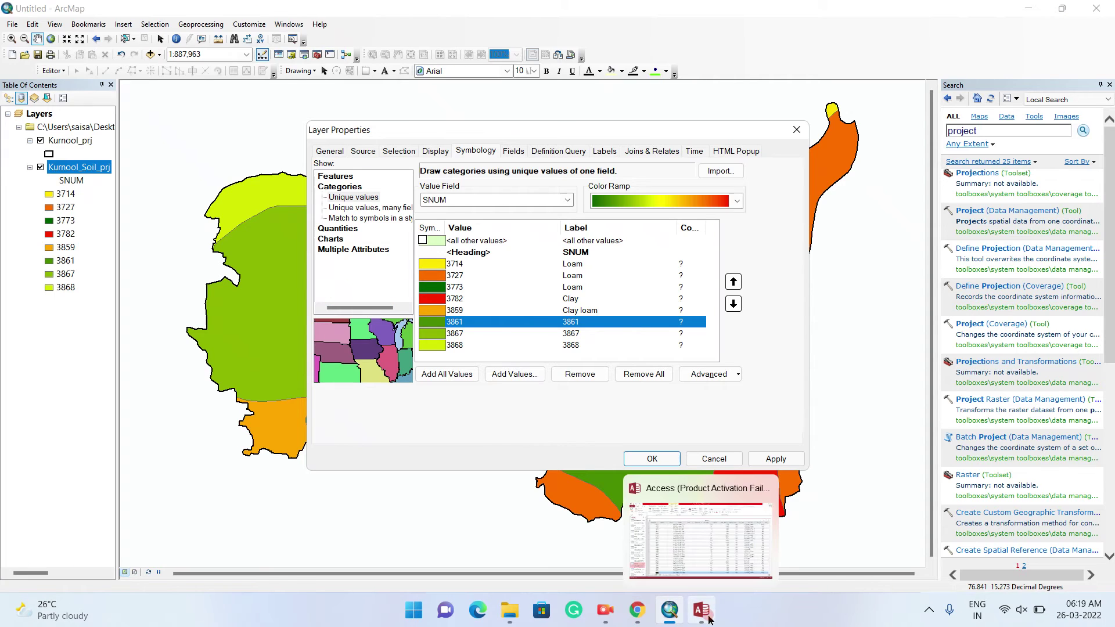
left_click(709, 620)
left_click(536, 347)
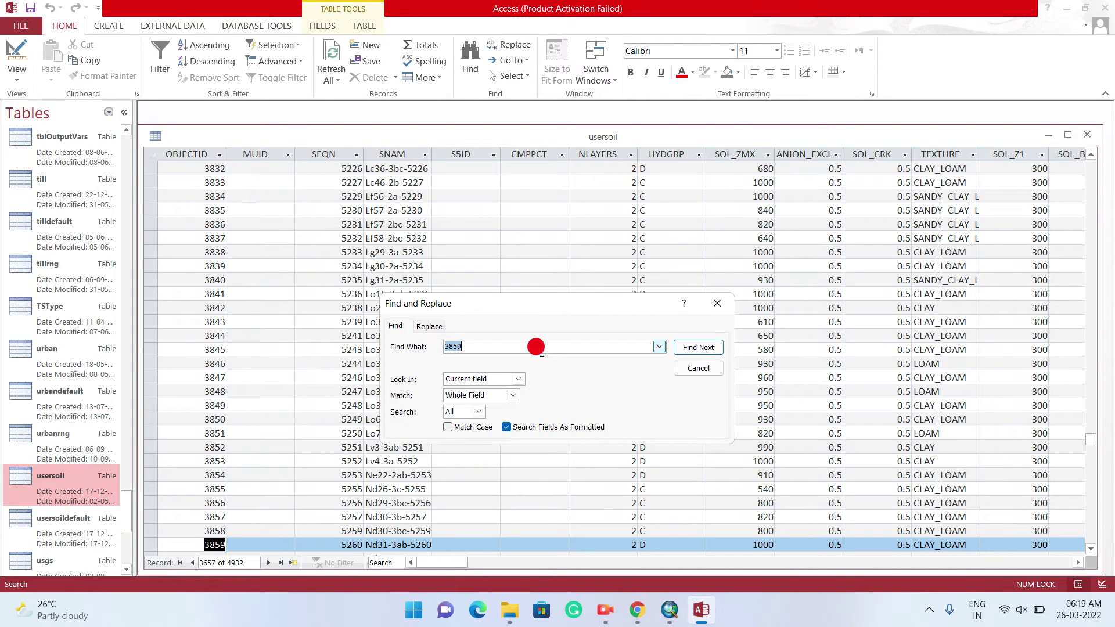
type("3861")
key("Return")
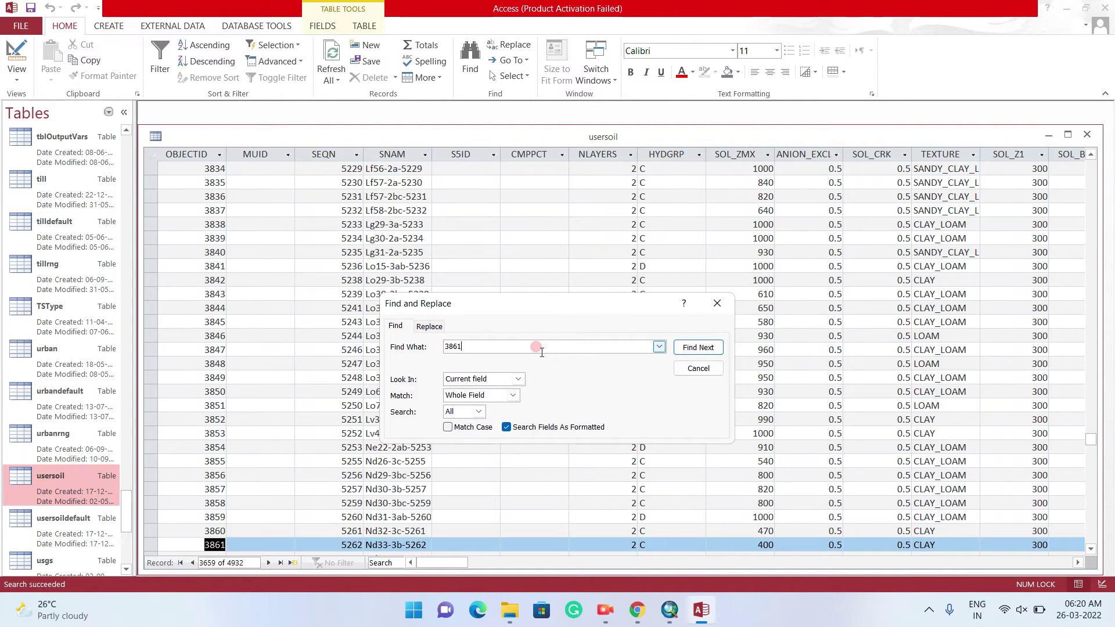
- Back in ArcMap, relabel soil value 3861 as "Clay" in the unique values list
left_click(670, 610)
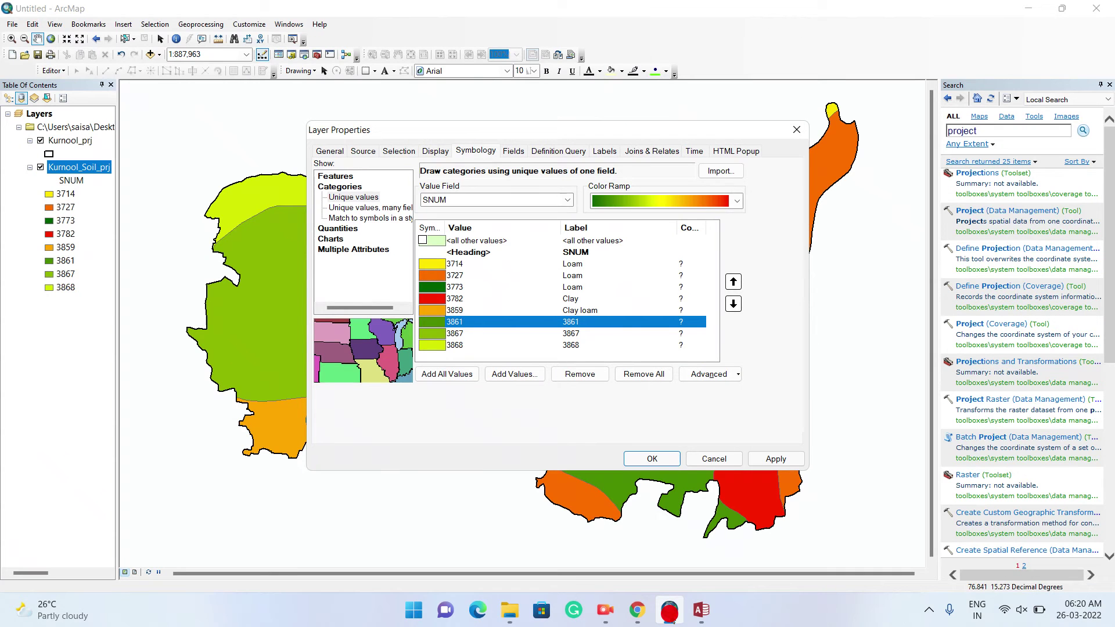
left_click(612, 323)
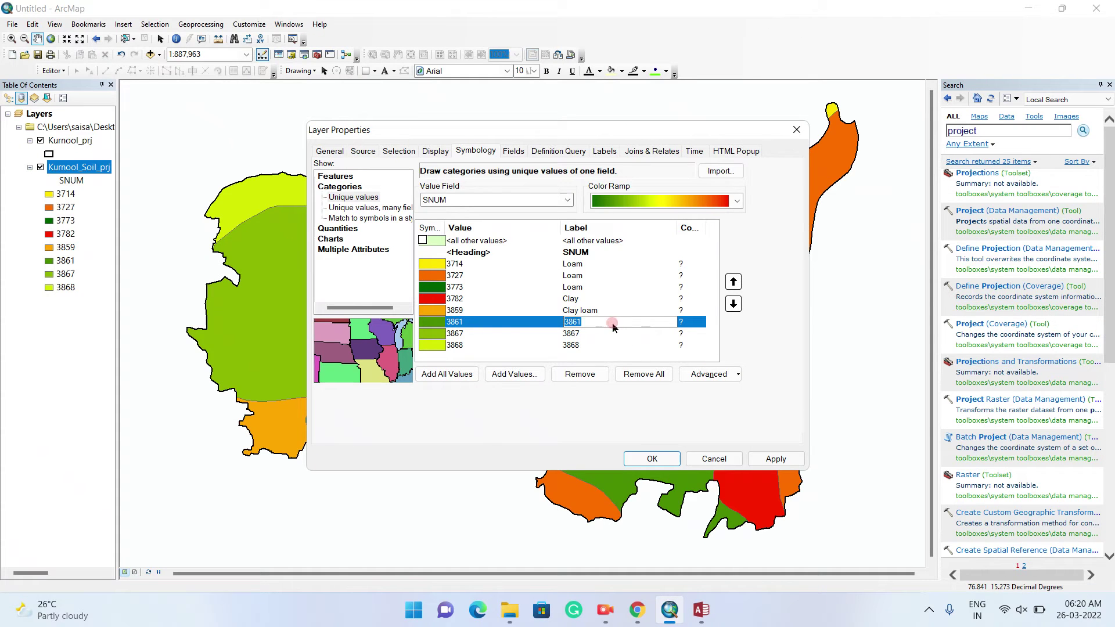
type("Clay")
- Look up the texture of soil 3867 by searching the usersoil table in Access
left_click(592, 333)
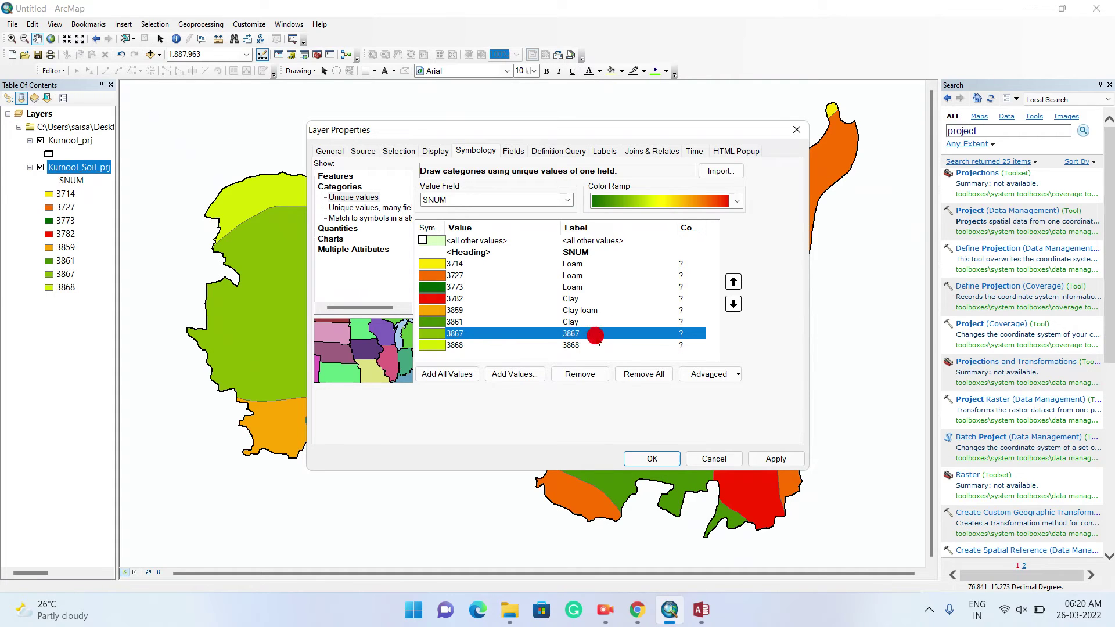
left_click(702, 610)
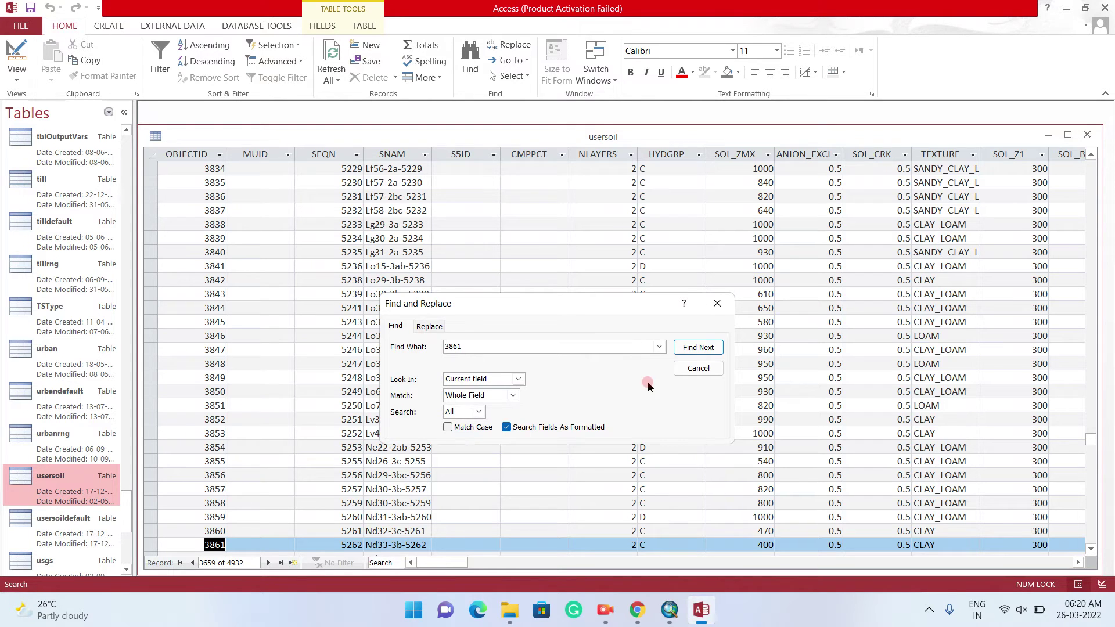
left_click(644, 346)
type("3867")
key("Return")
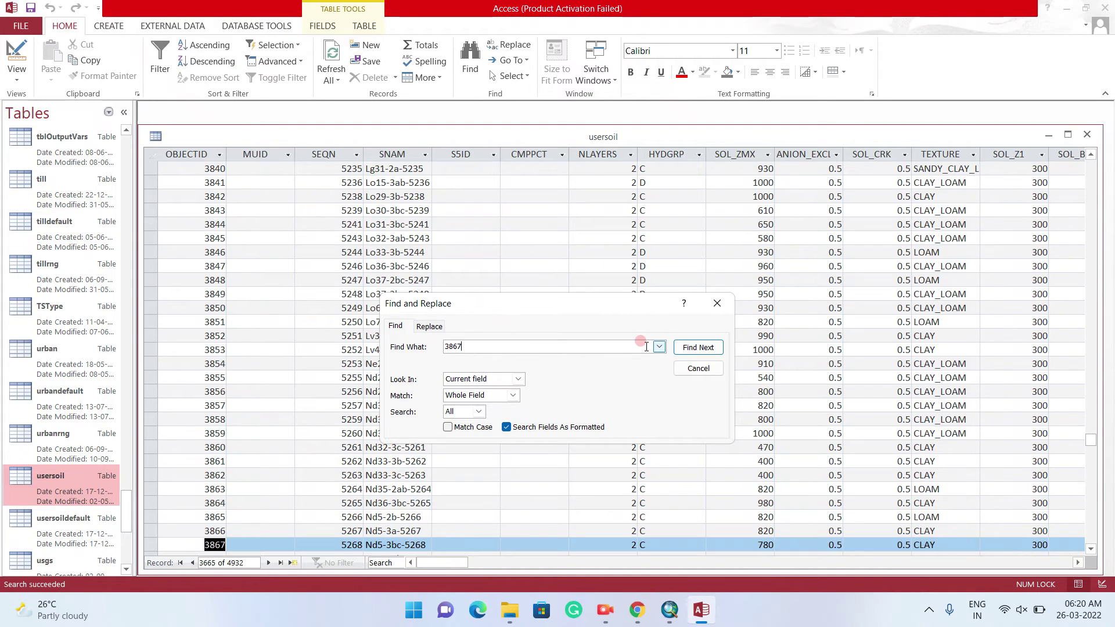
- Go back to ArcMap and change the label of soil value 3867 to "Clay"
left_click(674, 613)
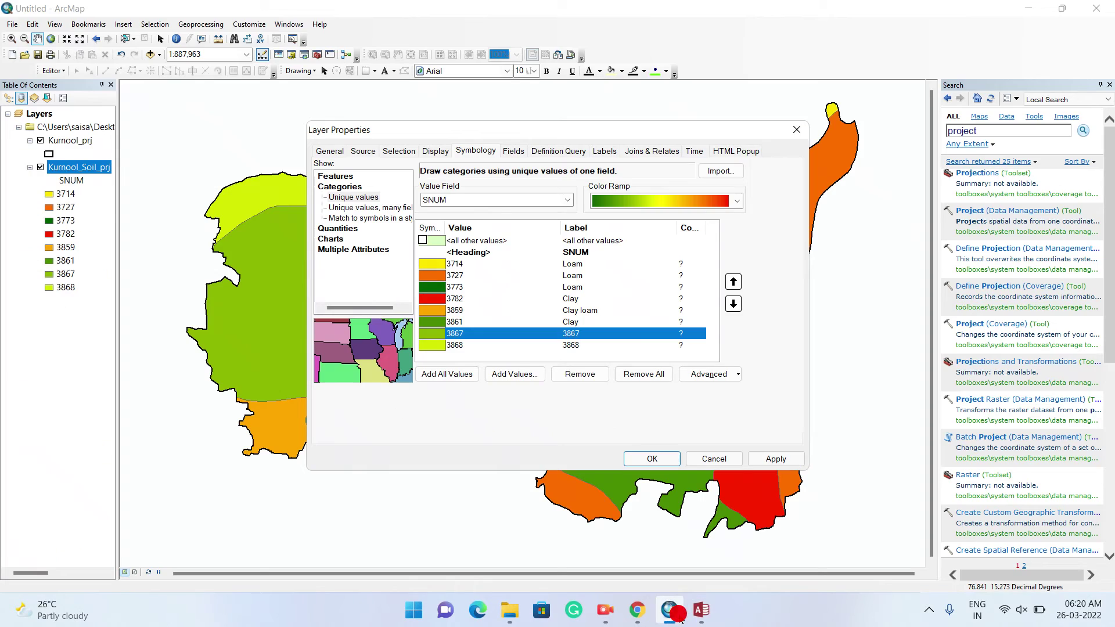
left_click(598, 332)
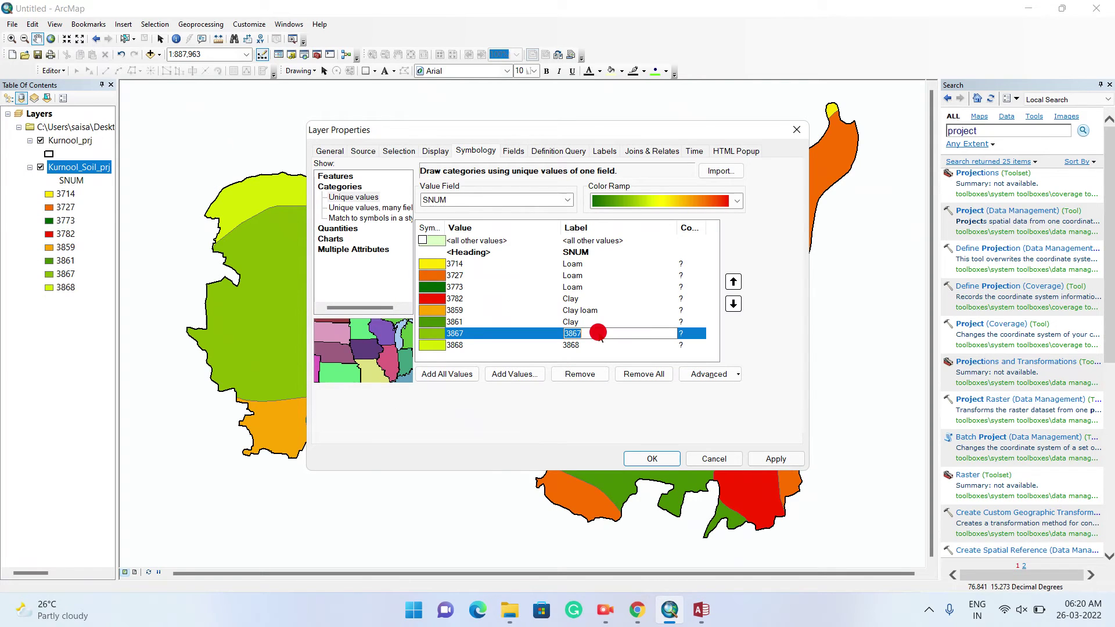
type("Clay")
- Switch to Access and search the usersoil table for record 3868 to read its texture
left_click(581, 347)
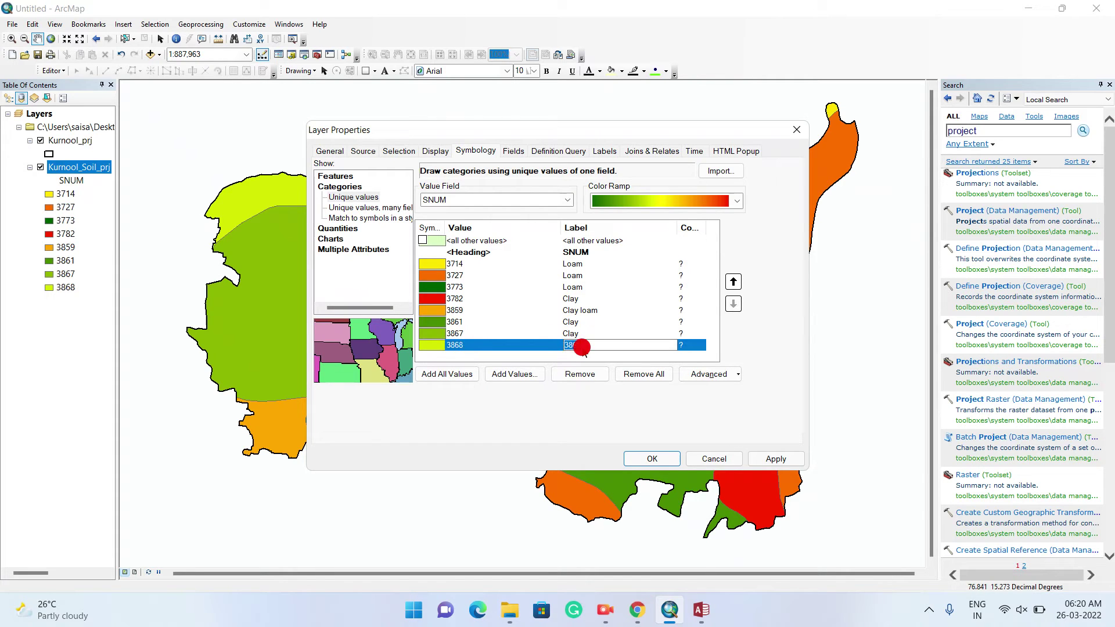
left_click(701, 610)
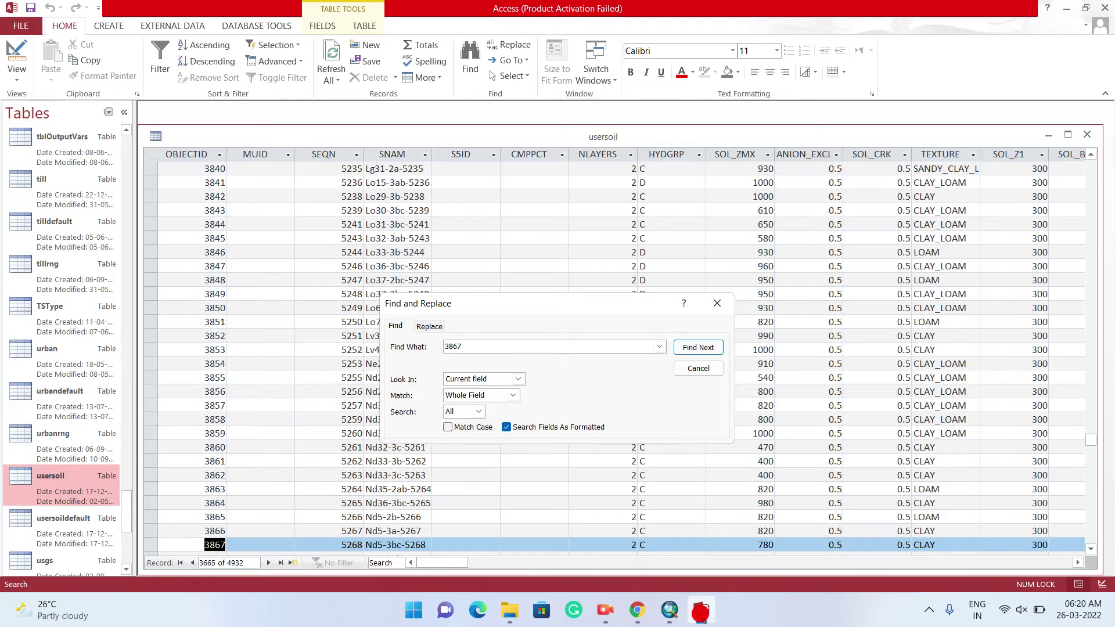
left_click(604, 347)
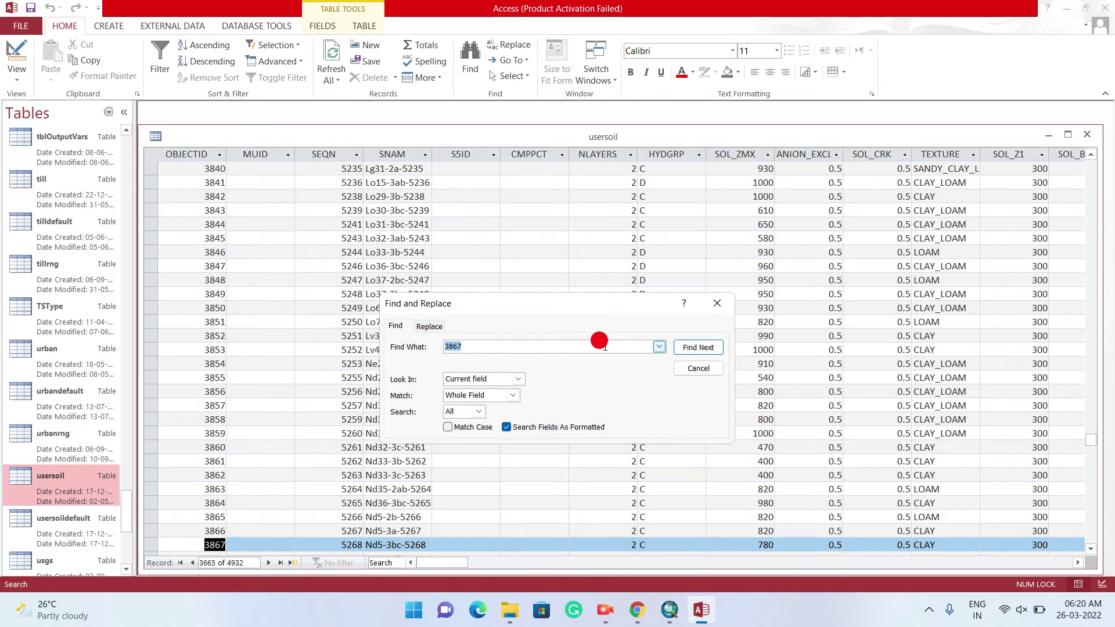
type("38")
key("Return")
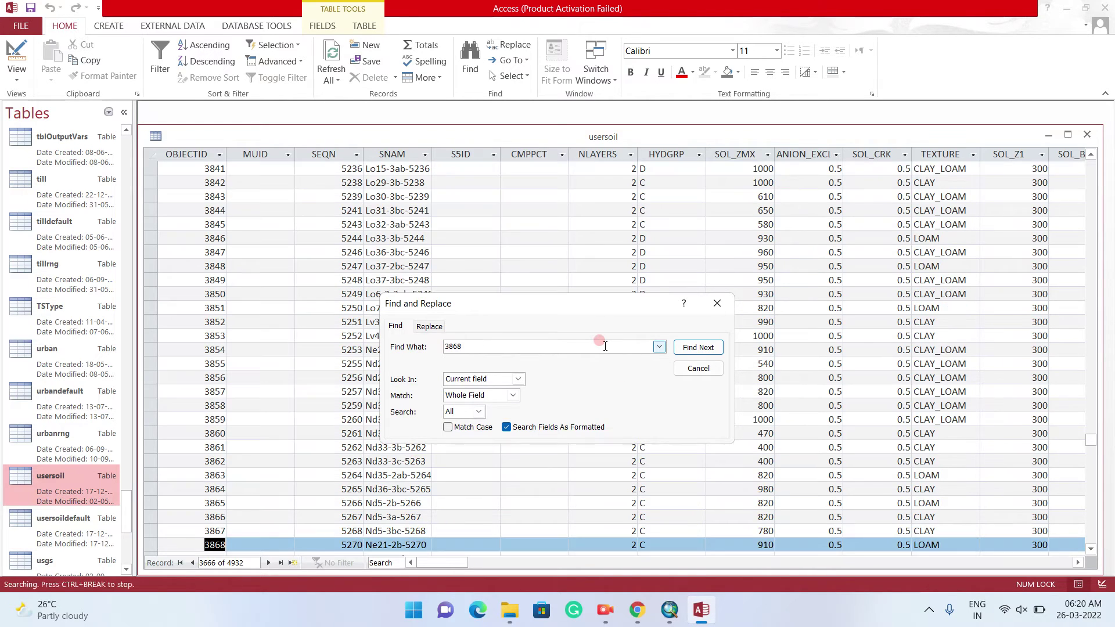
- Return to ArcMap, label soil value 3868 as "Loam", and apply the symbology changes to the layer
left_click(672, 611)
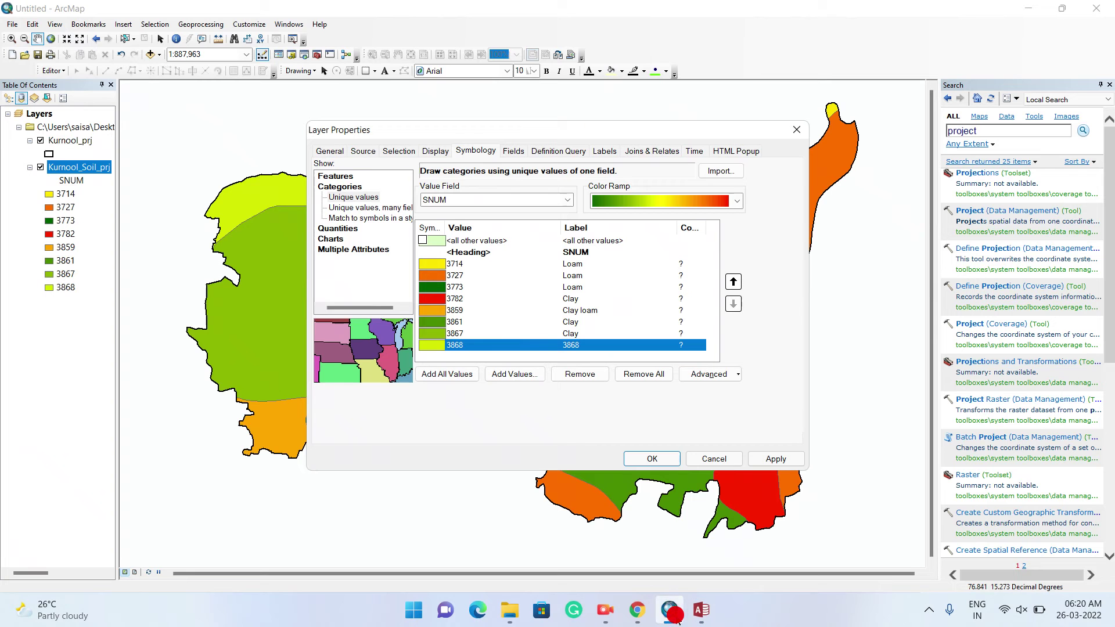
left_click(592, 346)
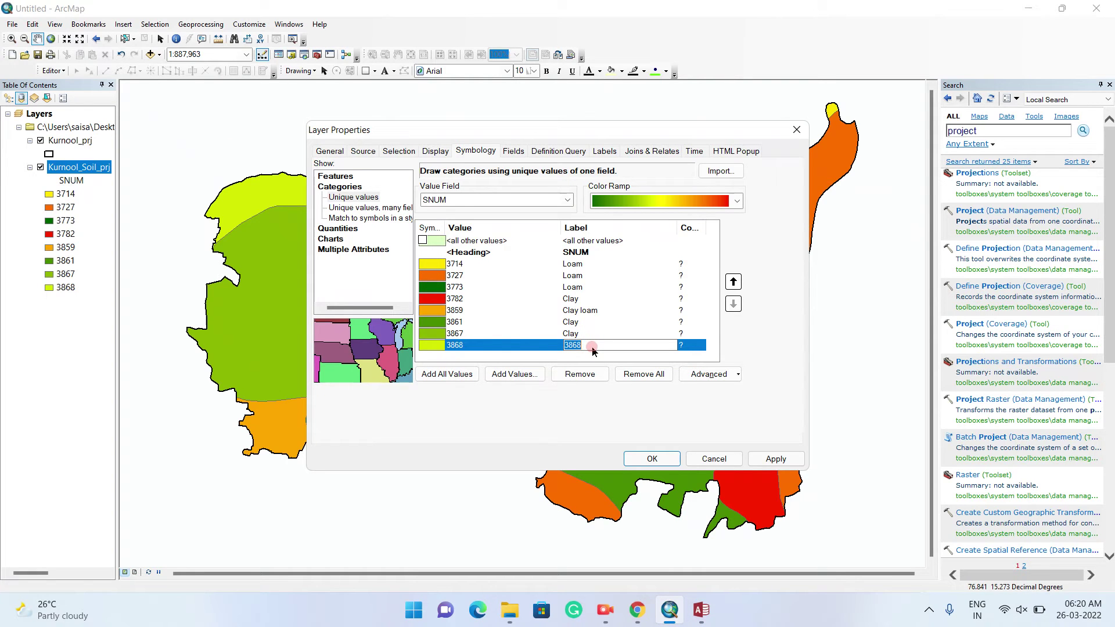
type("Loam")
left_click(776, 459)
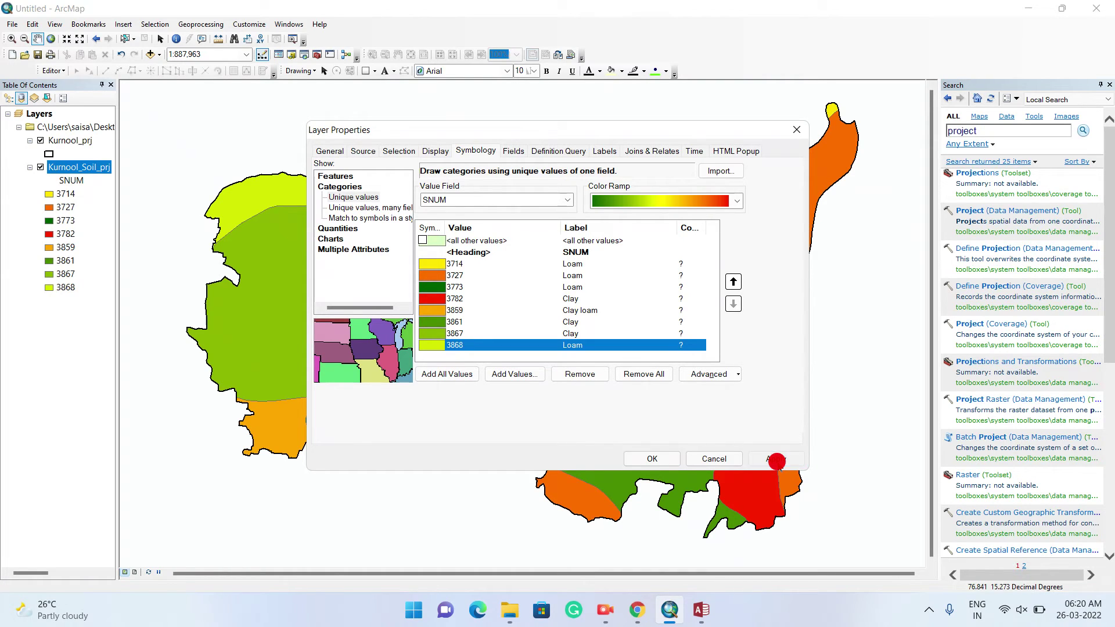
left_click(664, 462)
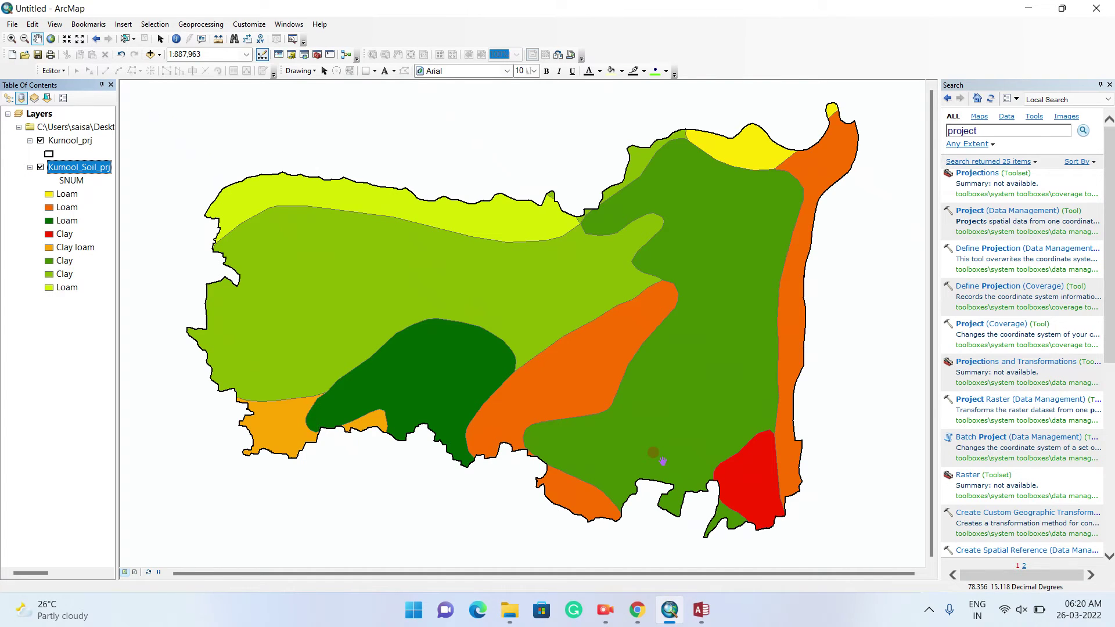
- Open the attribute table of the Kurnool_Soil_prj layer
left_click(68, 166)
right_click(68, 166)
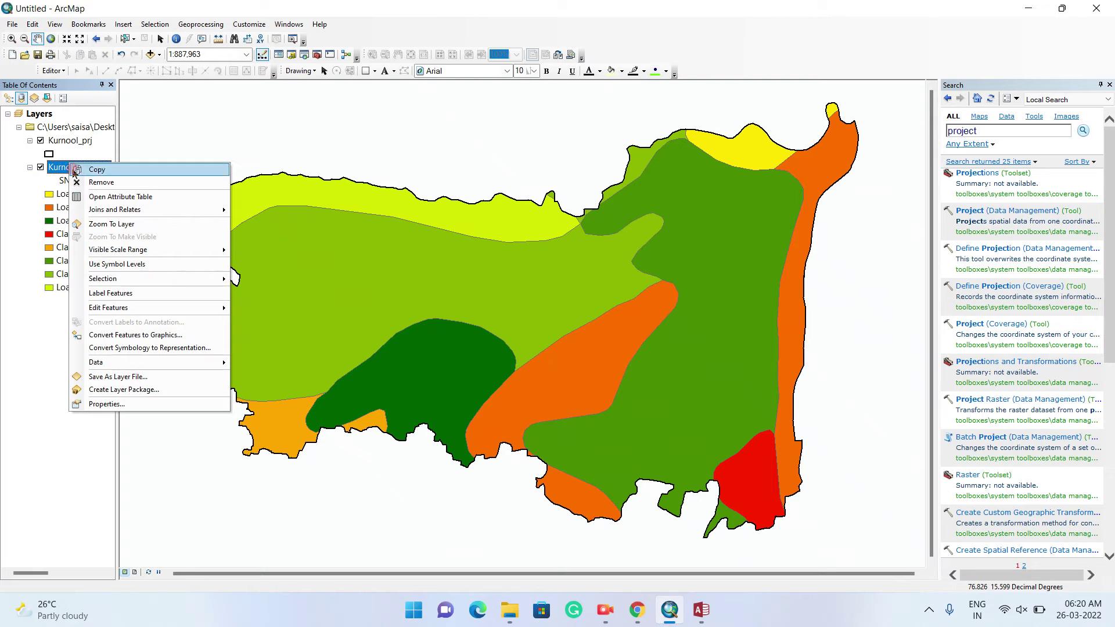
left_click(86, 195)
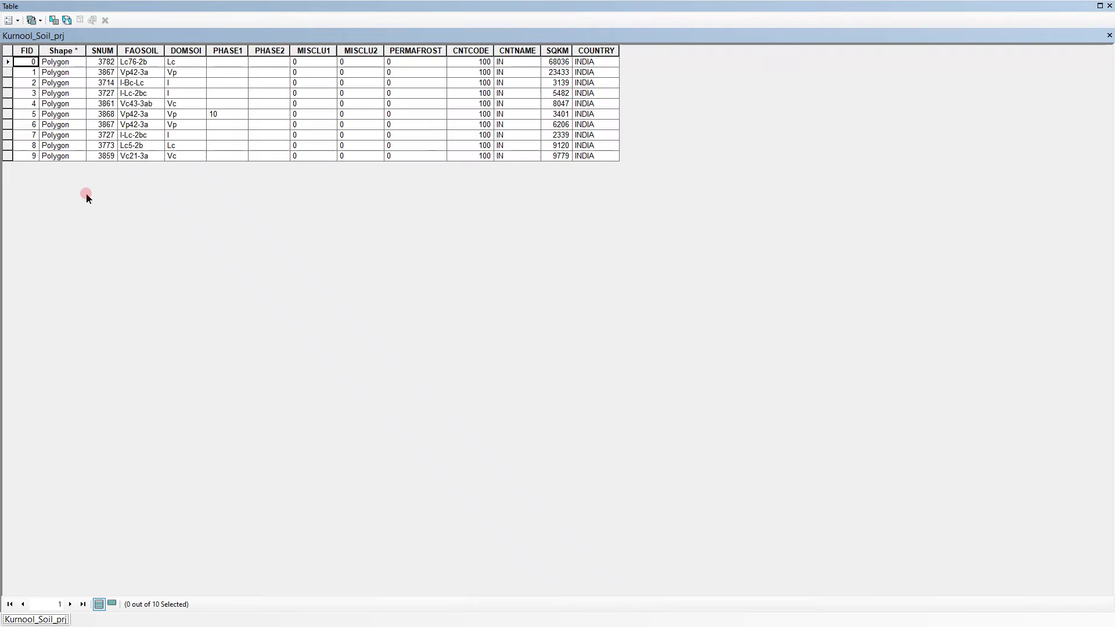
- Add a Short Integer field named "Soil" to the Kurnool_Soil_prj attribute table and close the table
left_click(10, 19)
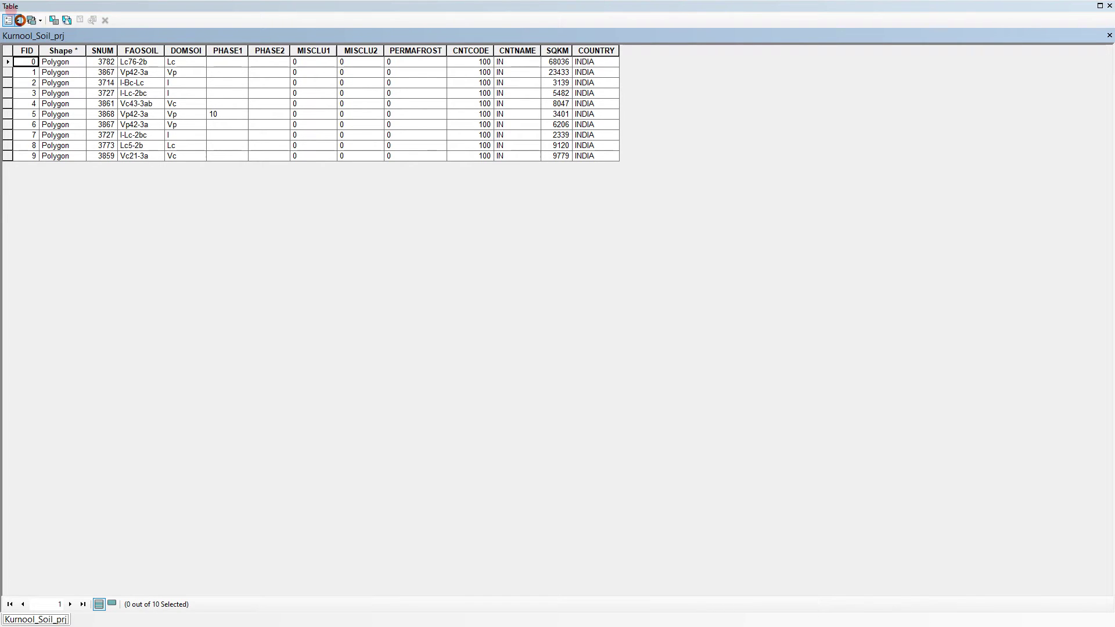
left_click(20, 20)
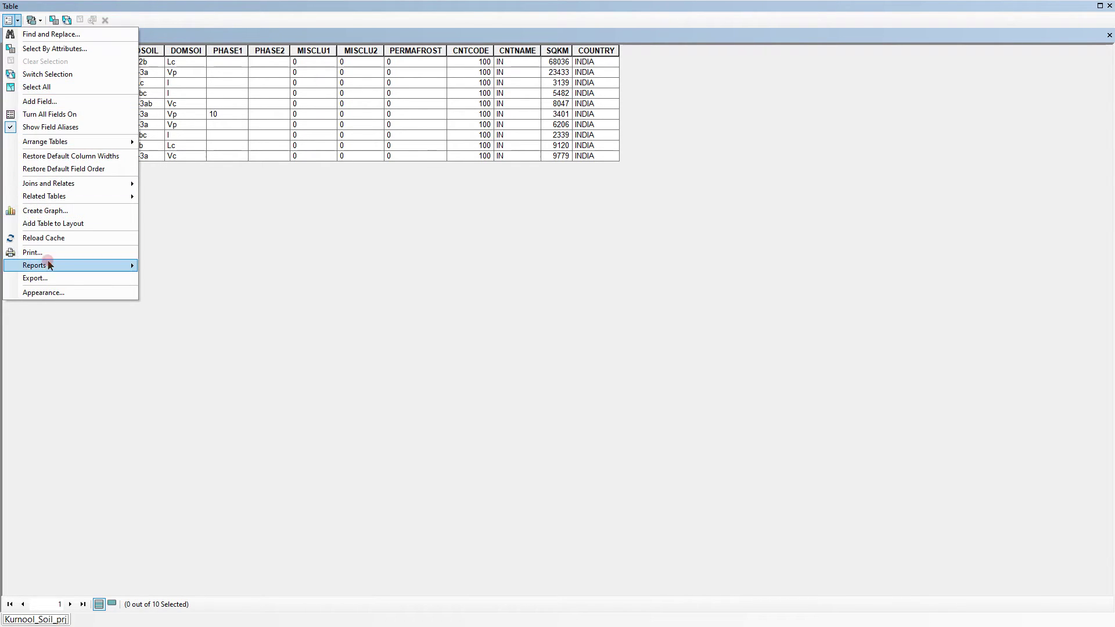
left_click(50, 292)
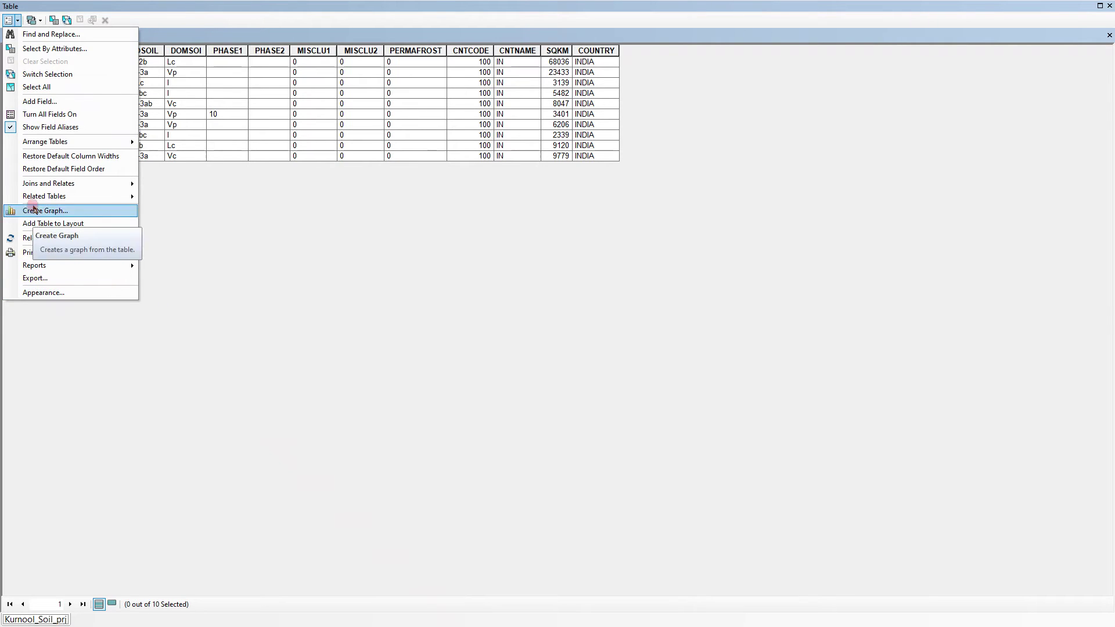
left_click(37, 101)
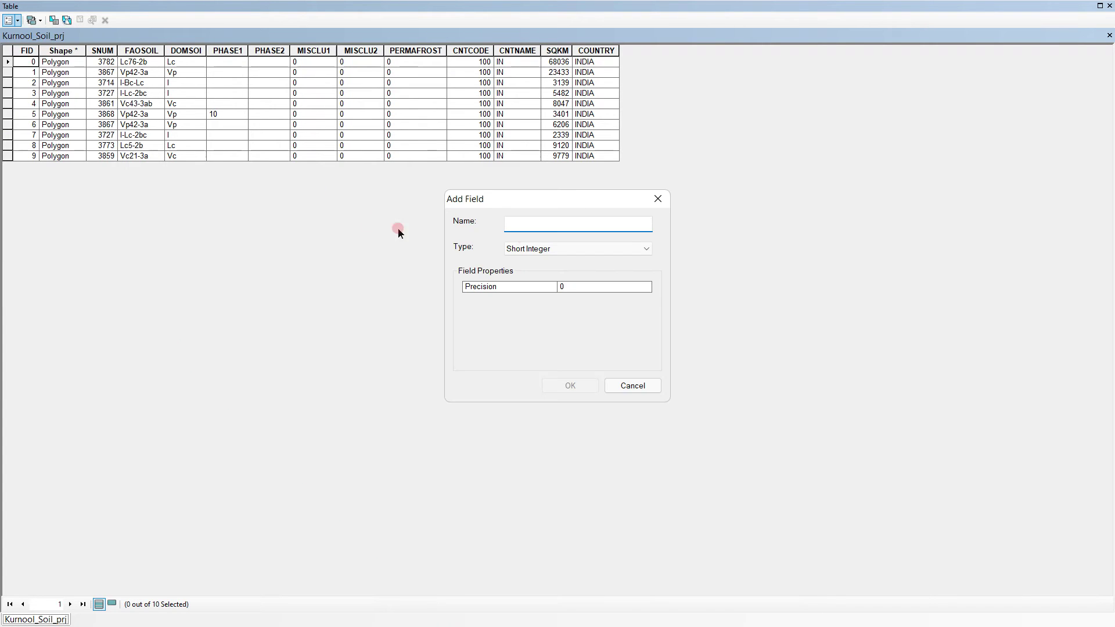
left_click(590, 224)
type("So")
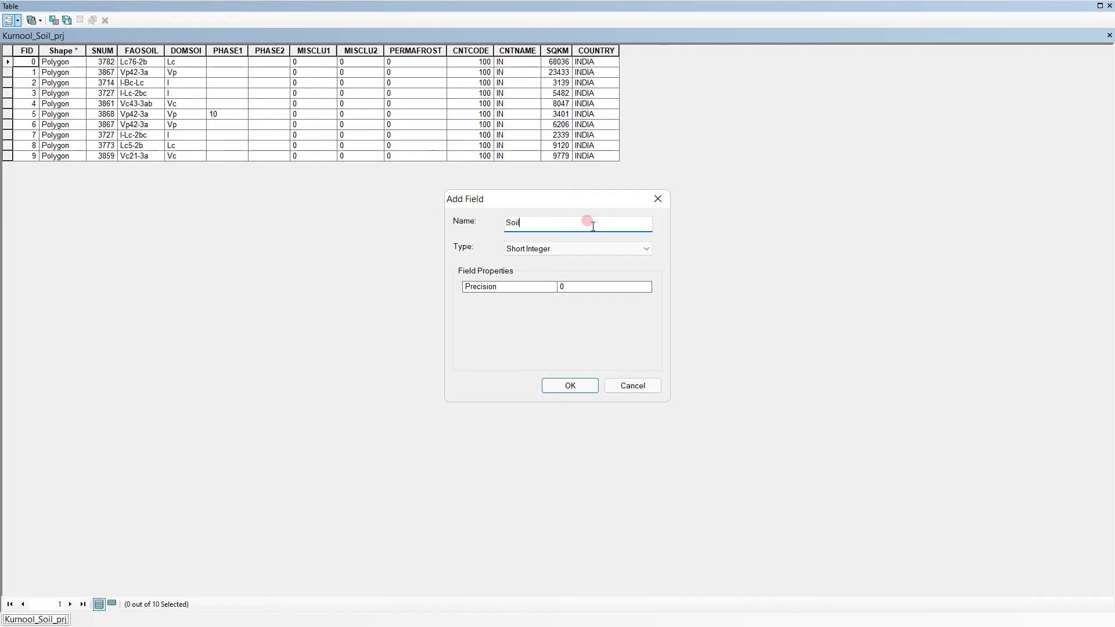
type("il")
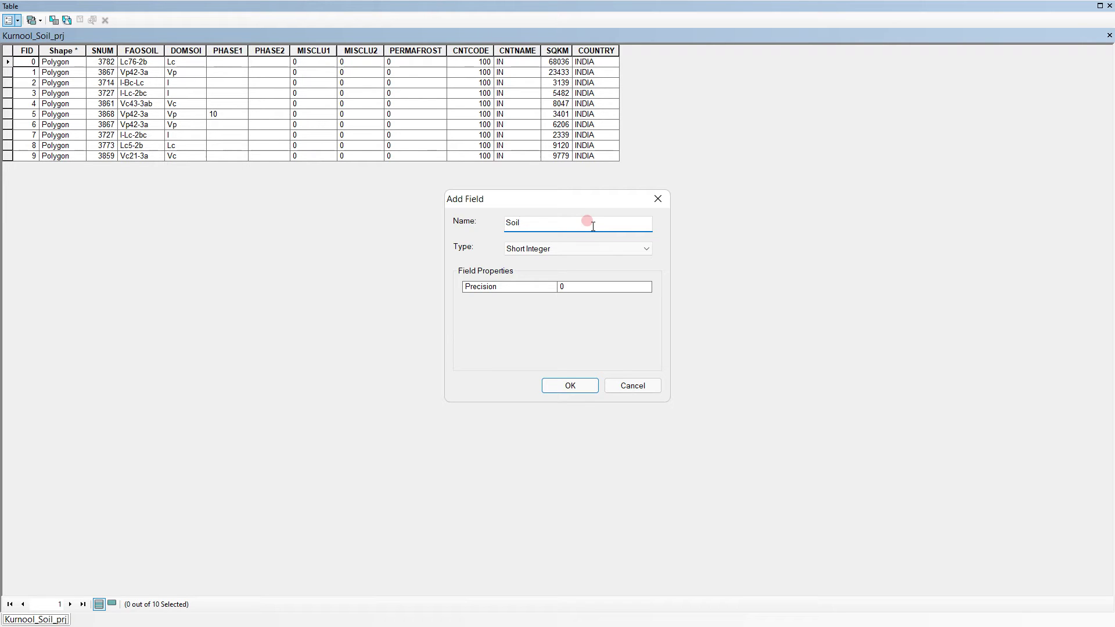
left_click(592, 387)
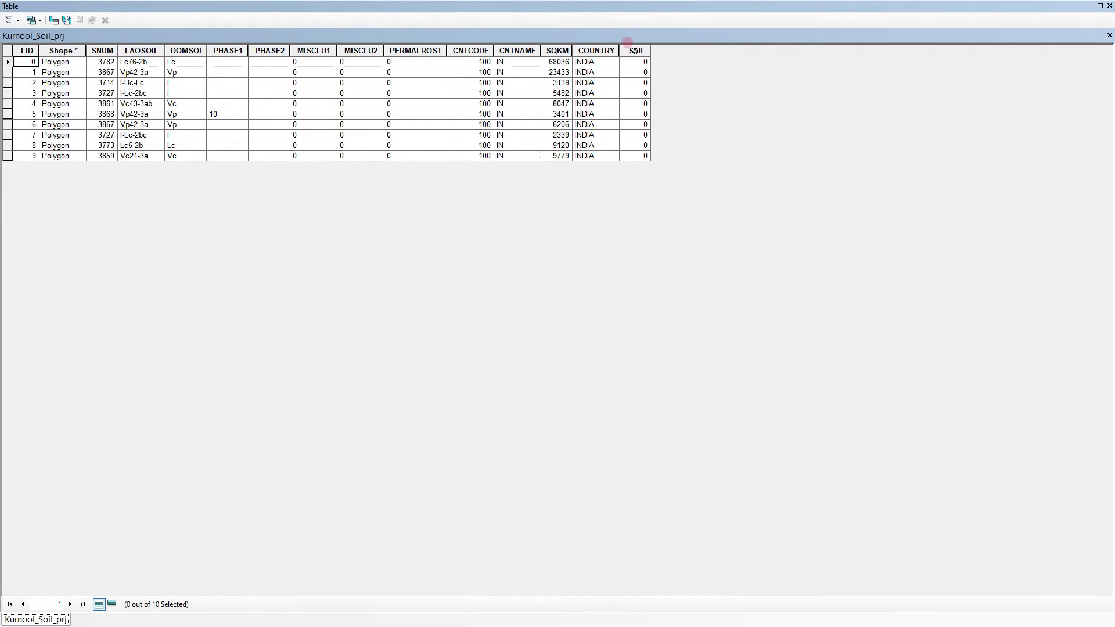
left_click(1110, 5)
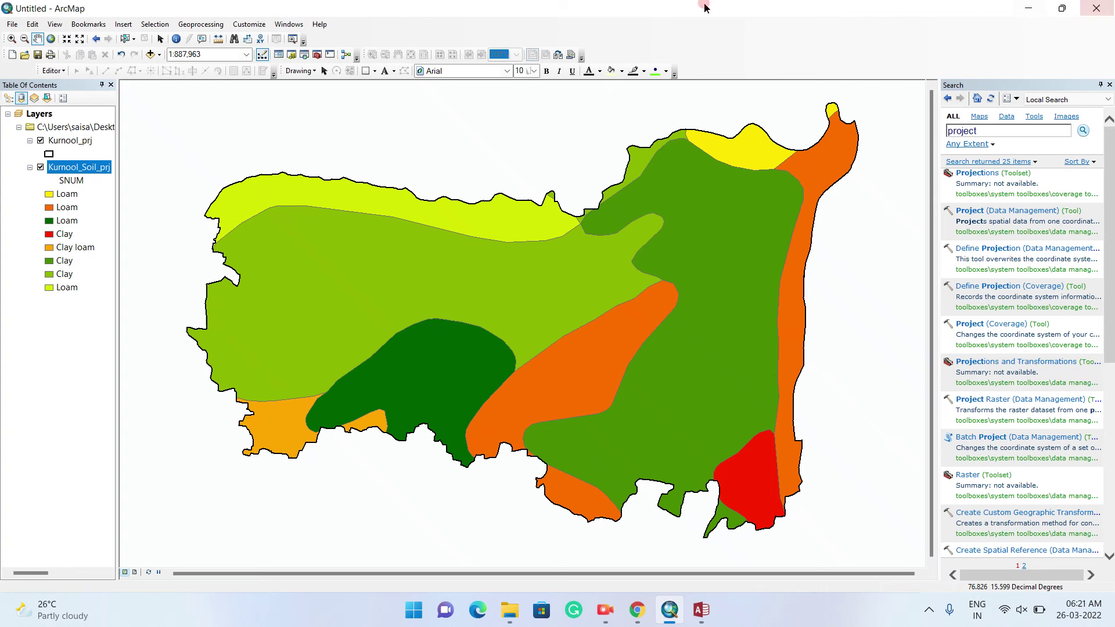
- Start an edit session, continuing past the spatial reference warnings for the Kurnool layers
left_click(54, 71)
left_click(58, 86)
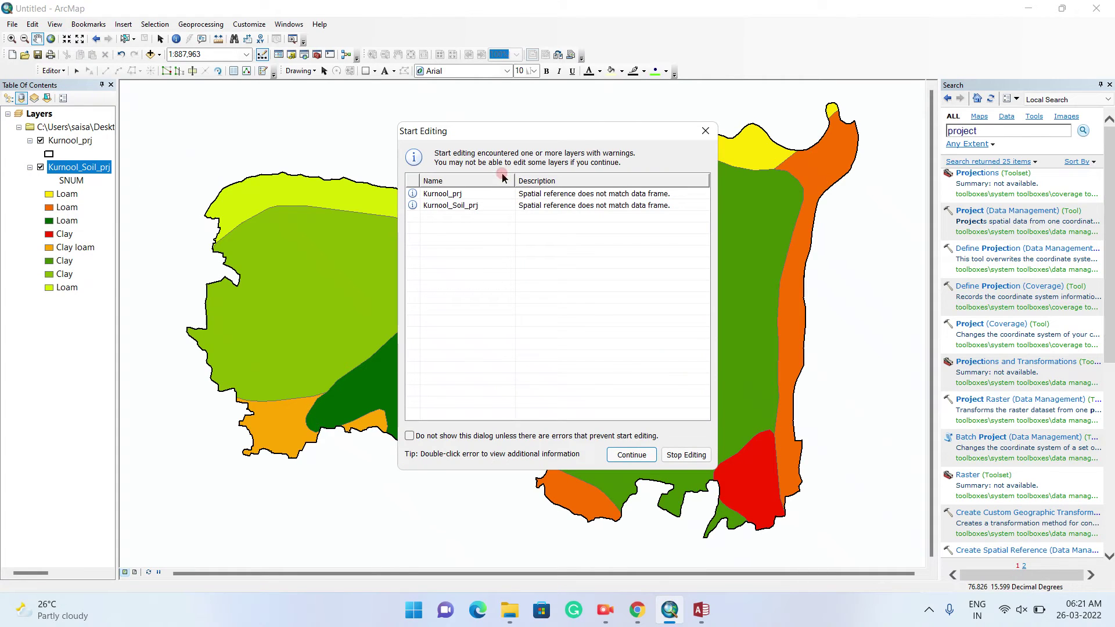
left_click(467, 205)
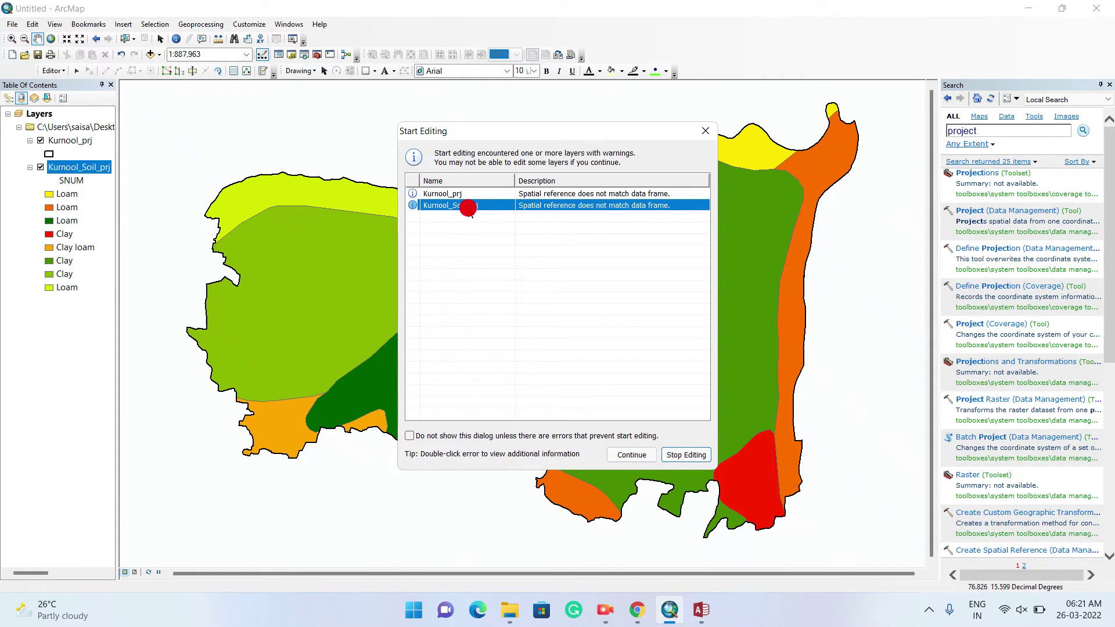
left_click(632, 454)
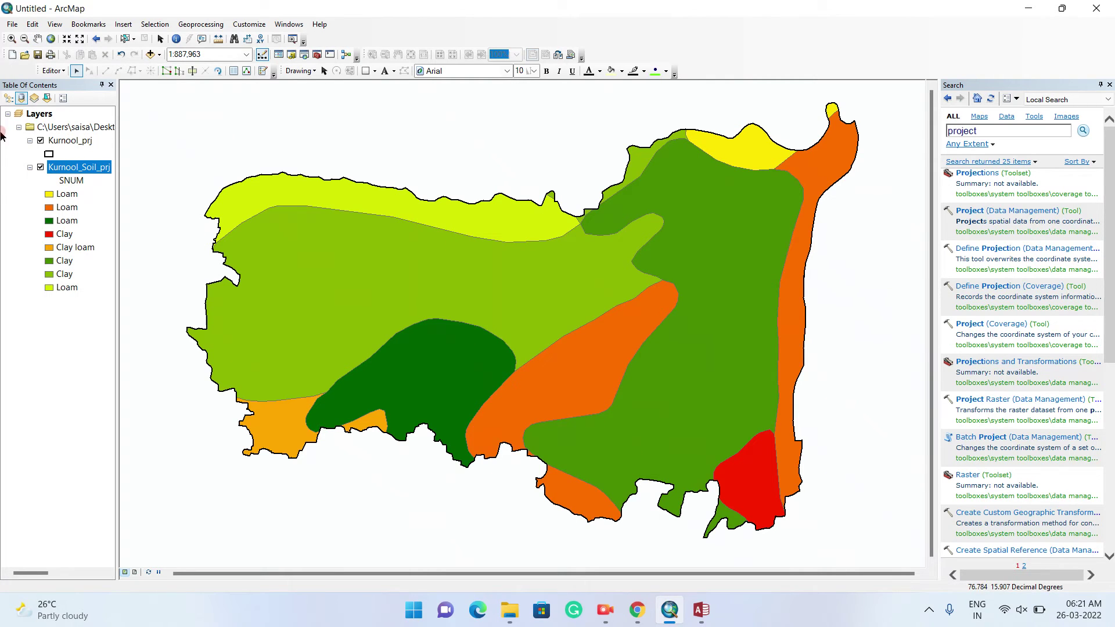
- Review the texture label of each SNUM value in the Kurnool_Soil_prj symbology properties
left_click(92, 166)
right_click(93, 167)
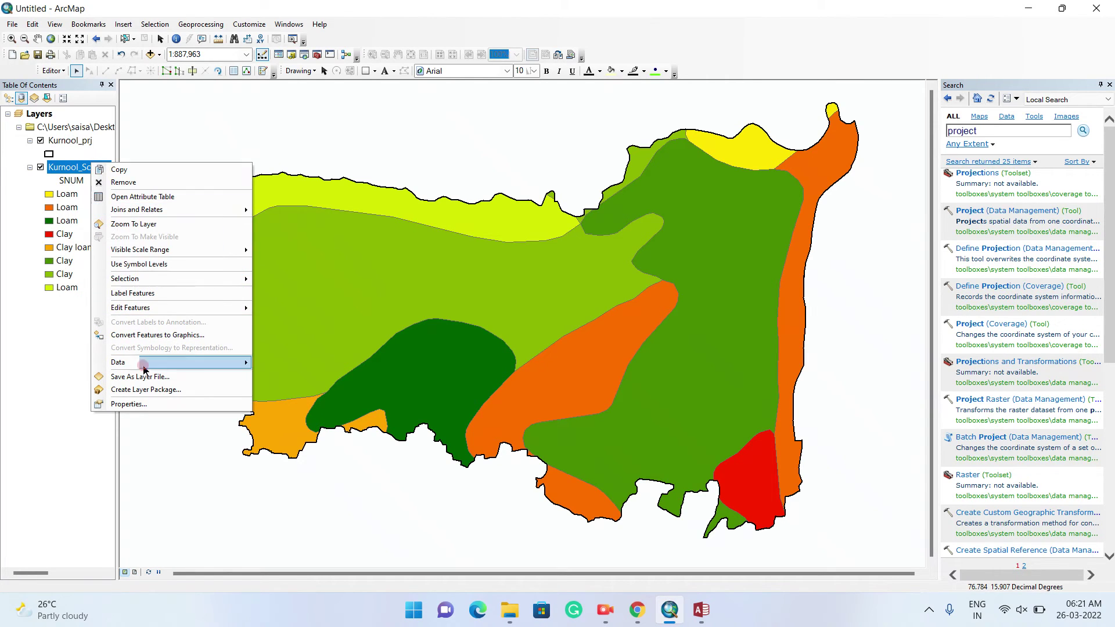
left_click(135, 403)
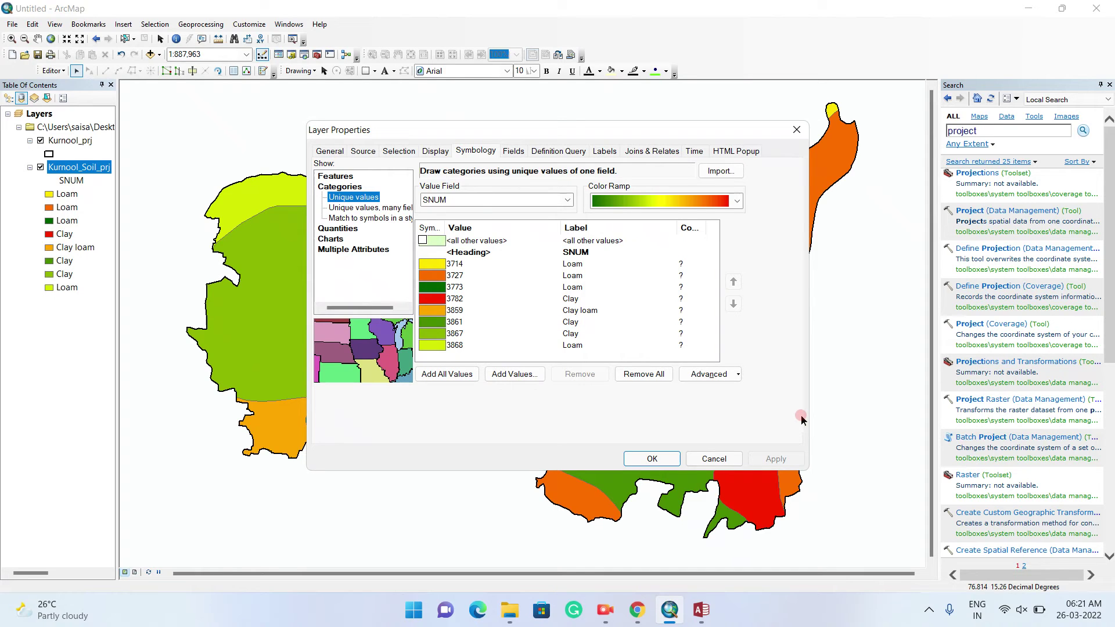
left_click(796, 130)
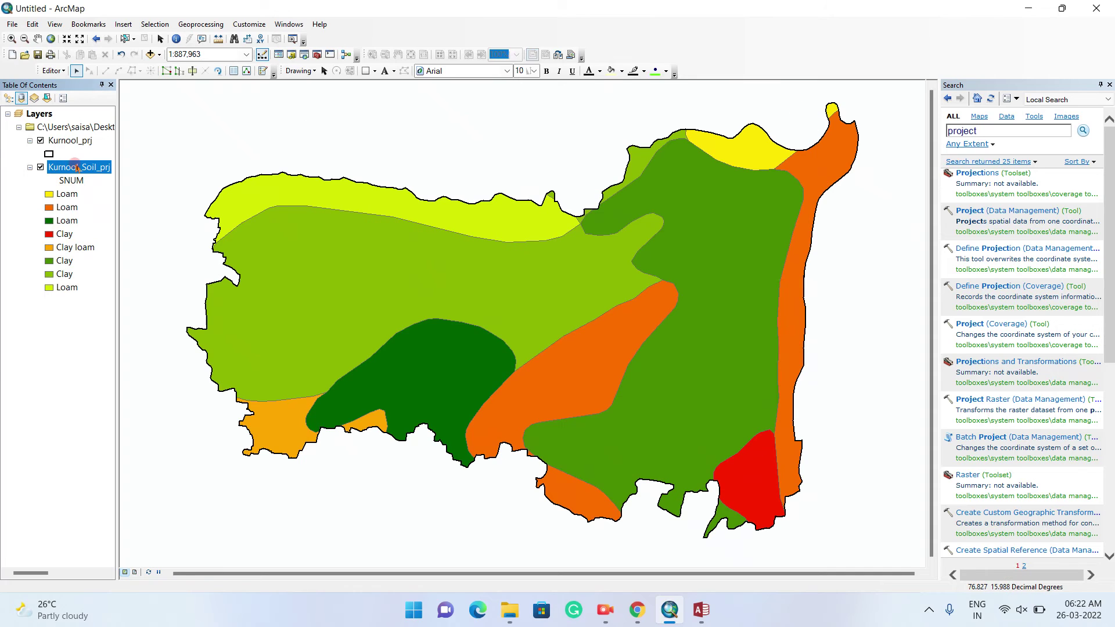
- Reopen the Kurnool_Soil_prj attribute table and set the Soil value to 1 for the records with FID 2, 3 and 8
right_click(78, 168)
left_click(102, 198)
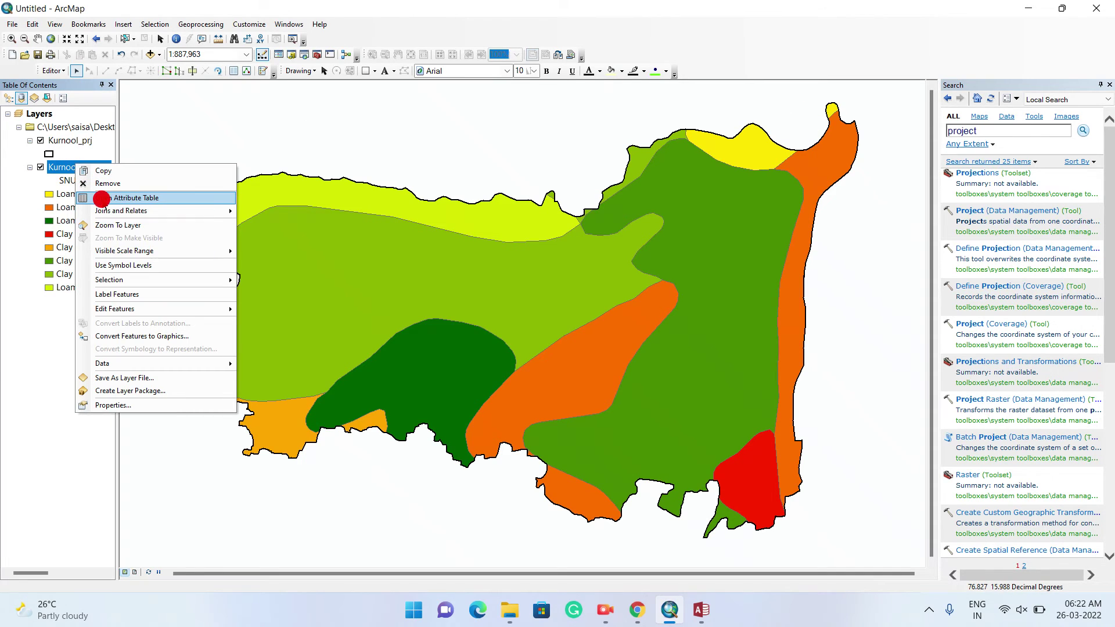
left_click(640, 61)
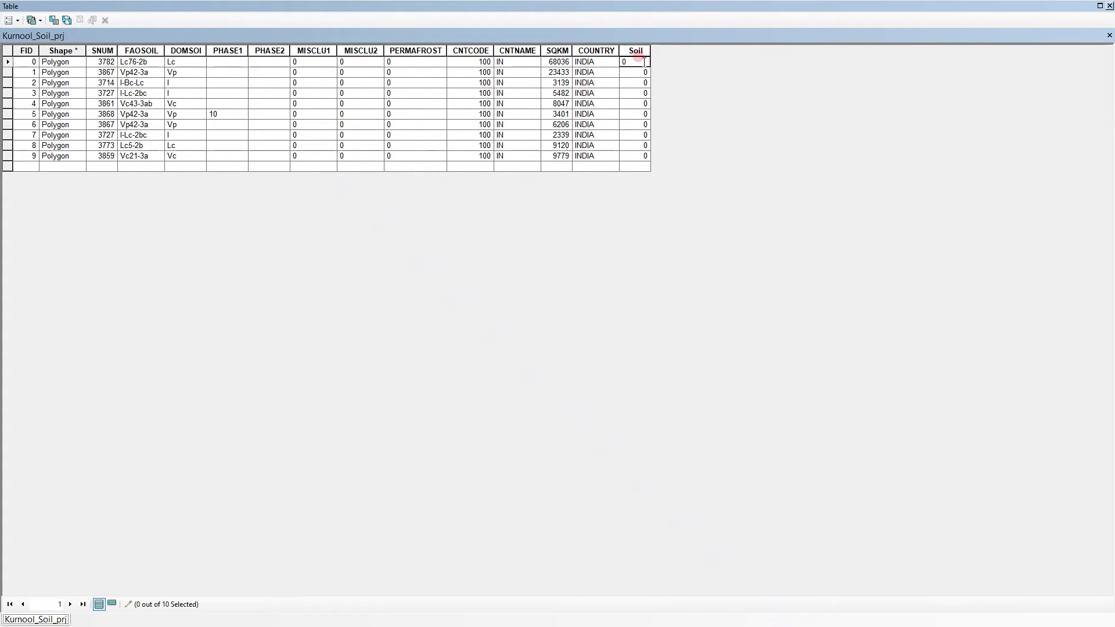
double_click(643, 62)
left_click(642, 82)
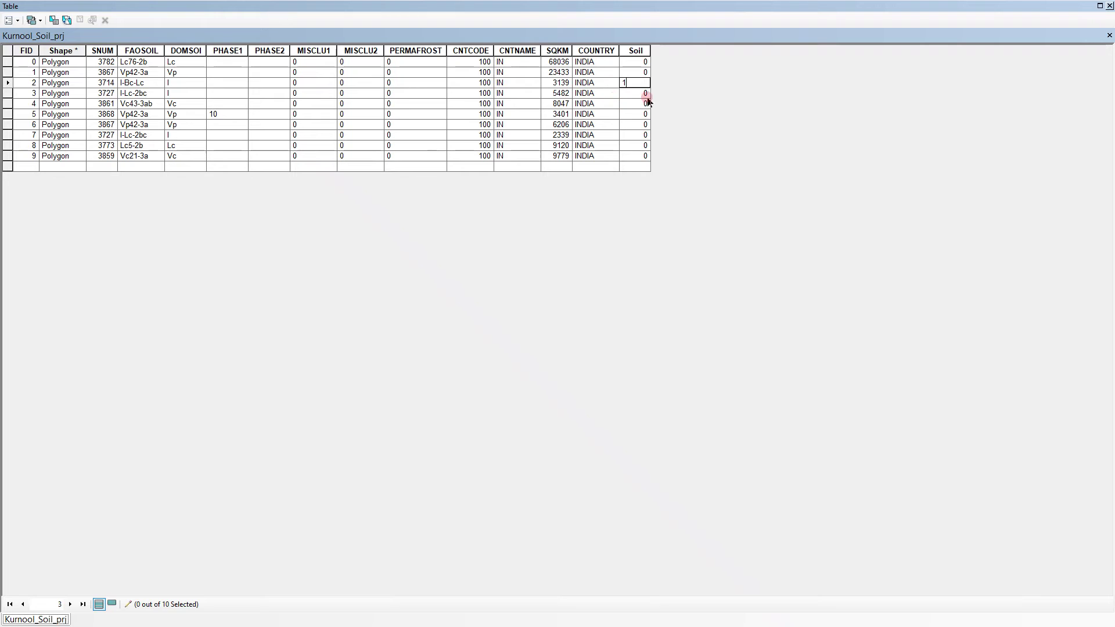
left_click(645, 93)
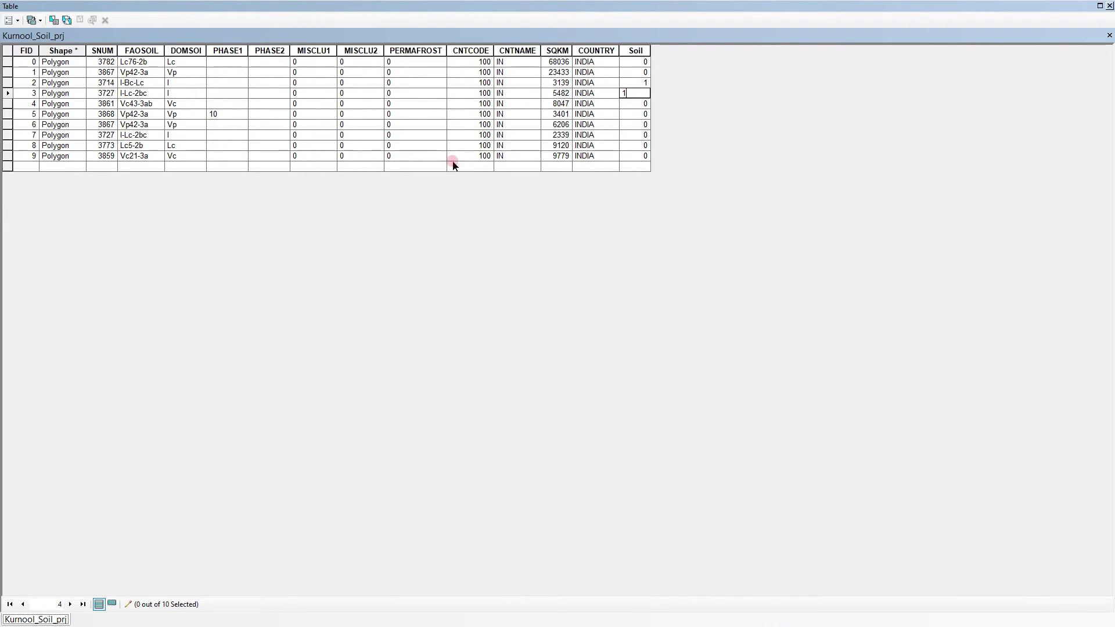
left_click(647, 146)
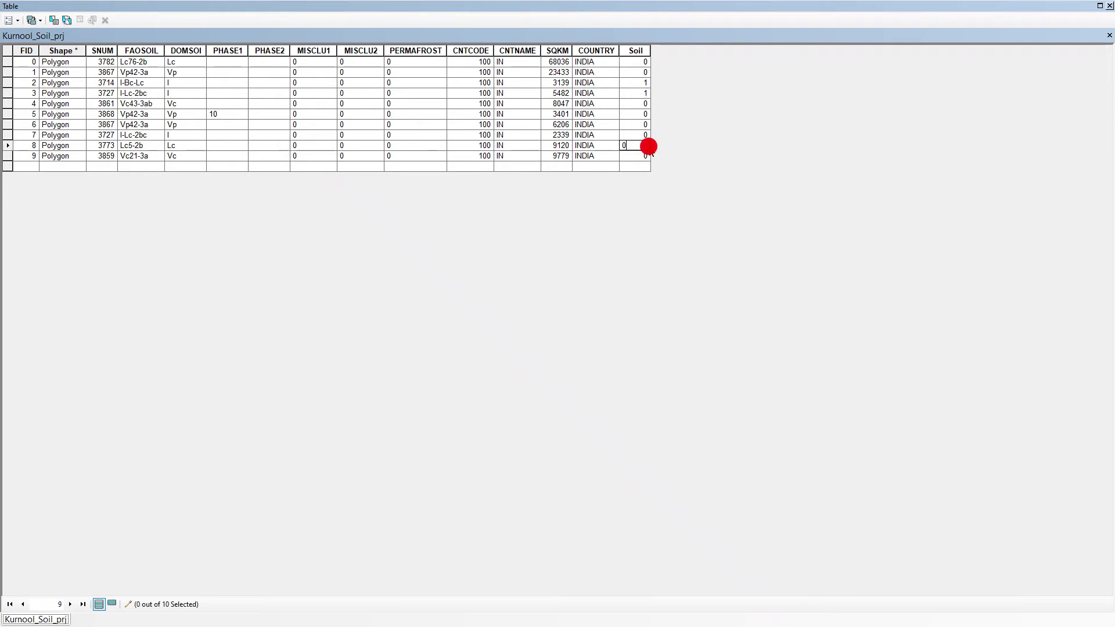
type("1")
- Set the Soil value to 2 for the record with FID 0 and to 1 for FID 5
left_click(647, 63)
left_click(646, 61)
type("1")
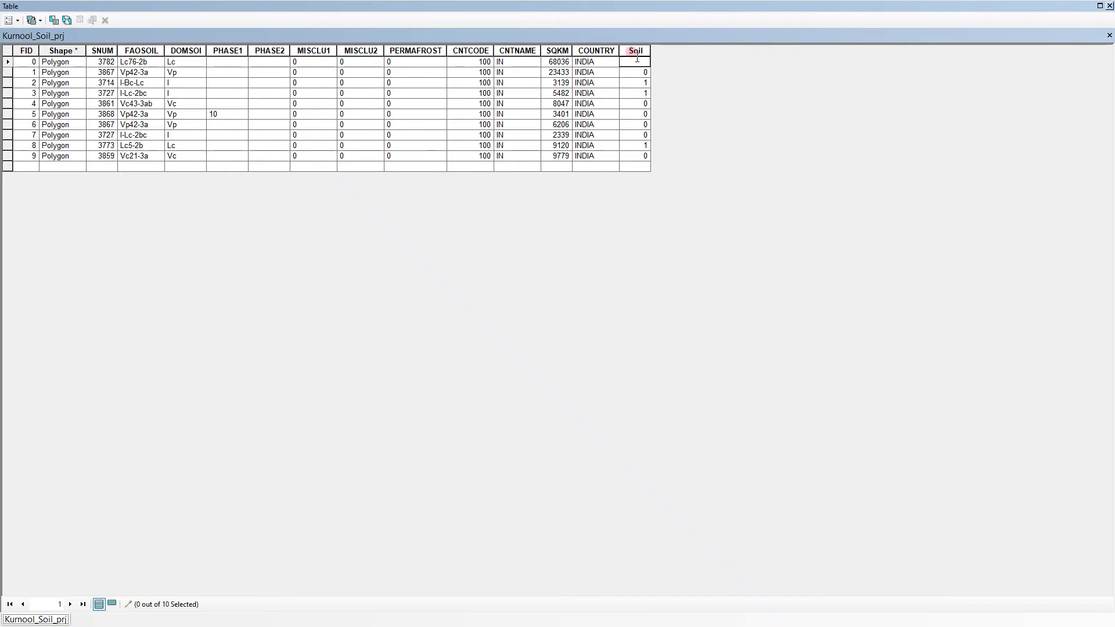
type("2")
left_click(636, 182)
left_click(648, 114)
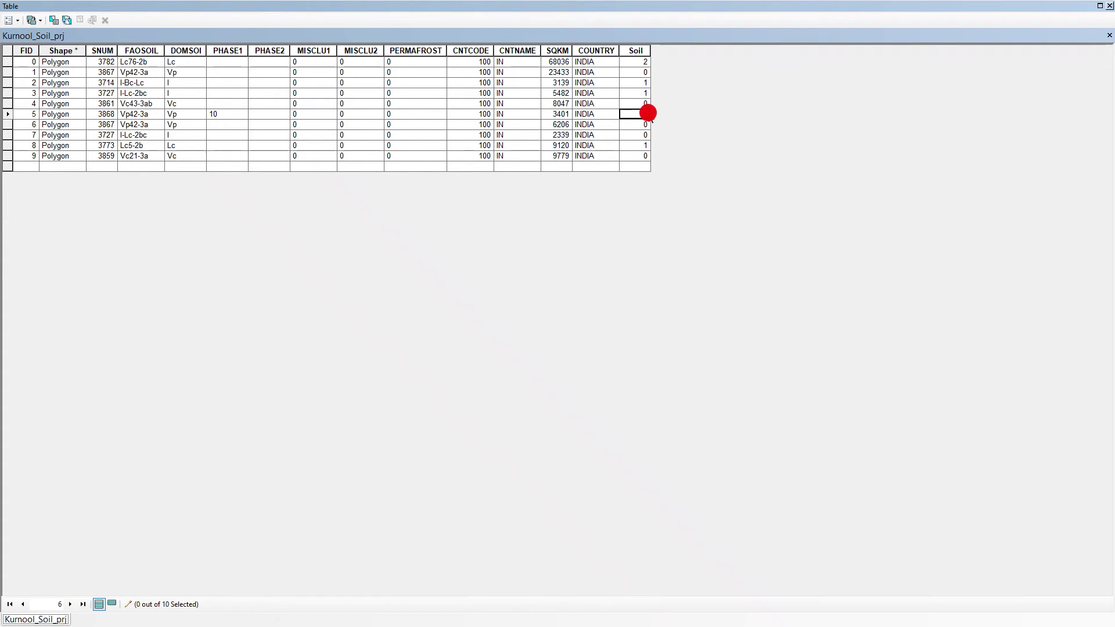
left_click(648, 114)
- Set the Soil value to 2 for the records with FID 4, 6 and 1
left_click(639, 104)
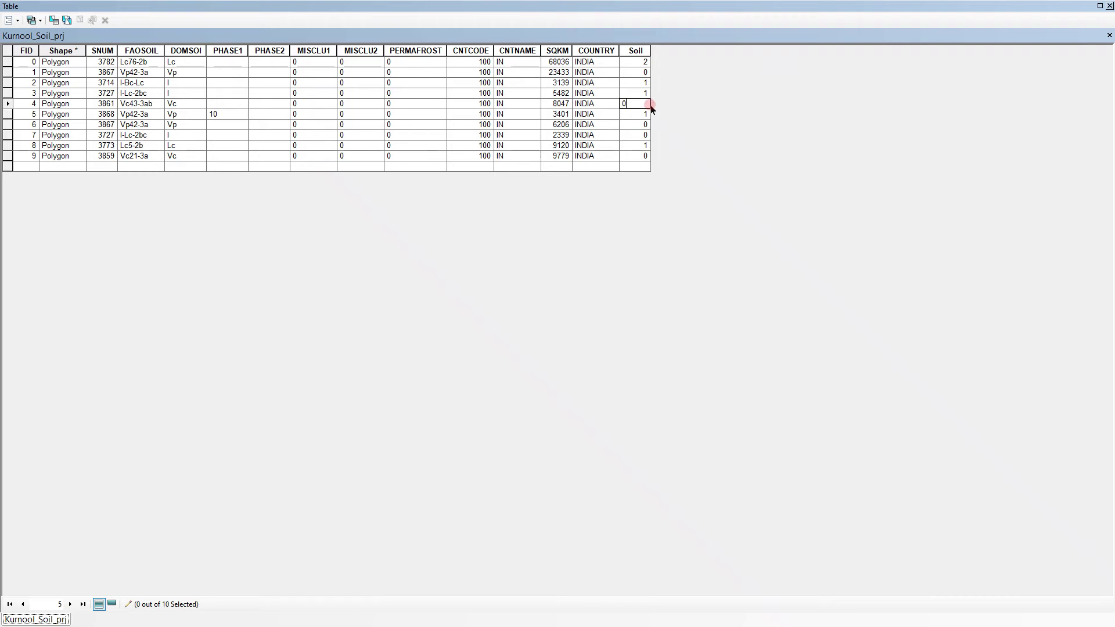
key("BackSpace")
type("2")
left_click(647, 124)
key("BackSpace")
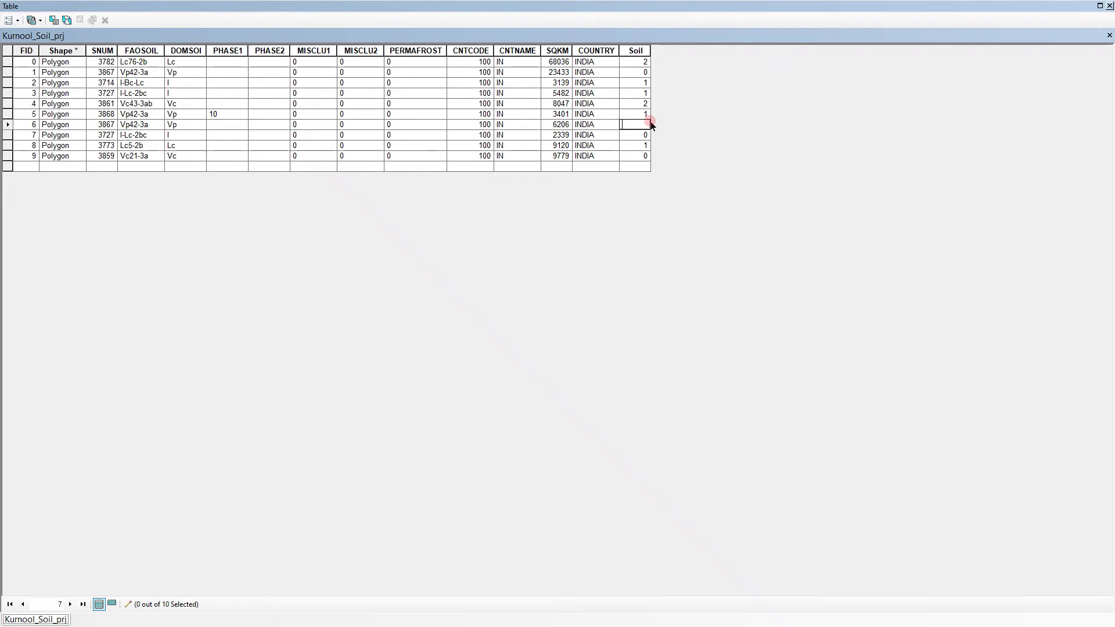
type("2")
left_click(659, 198)
left_click(642, 69)
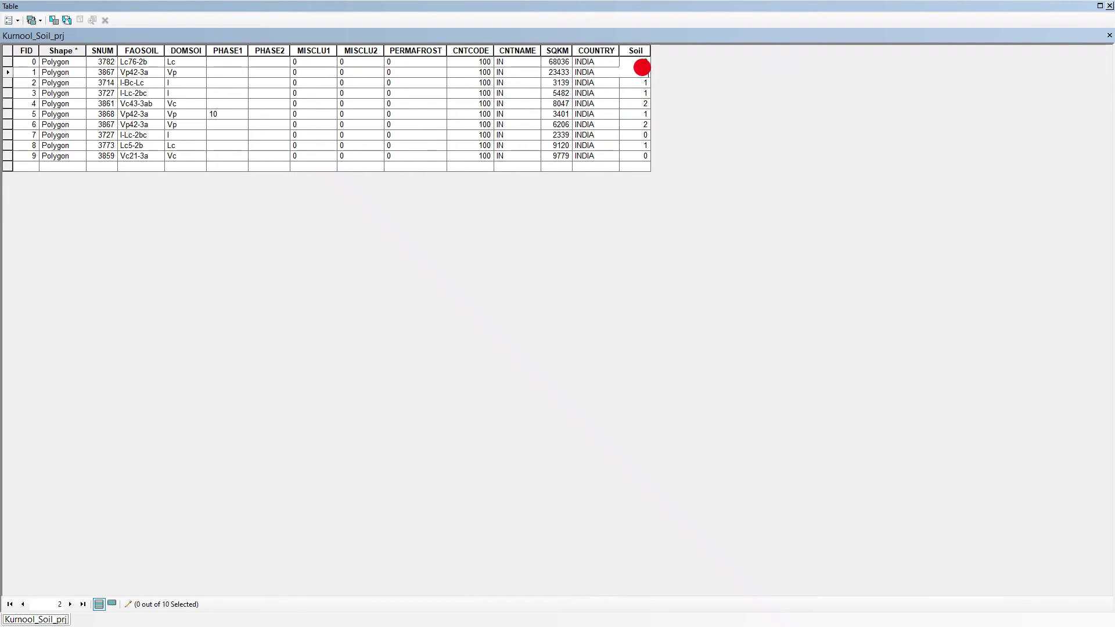
type("2")
- Set the Soil value to 1 for the record with FID 7
left_click(638, 134)
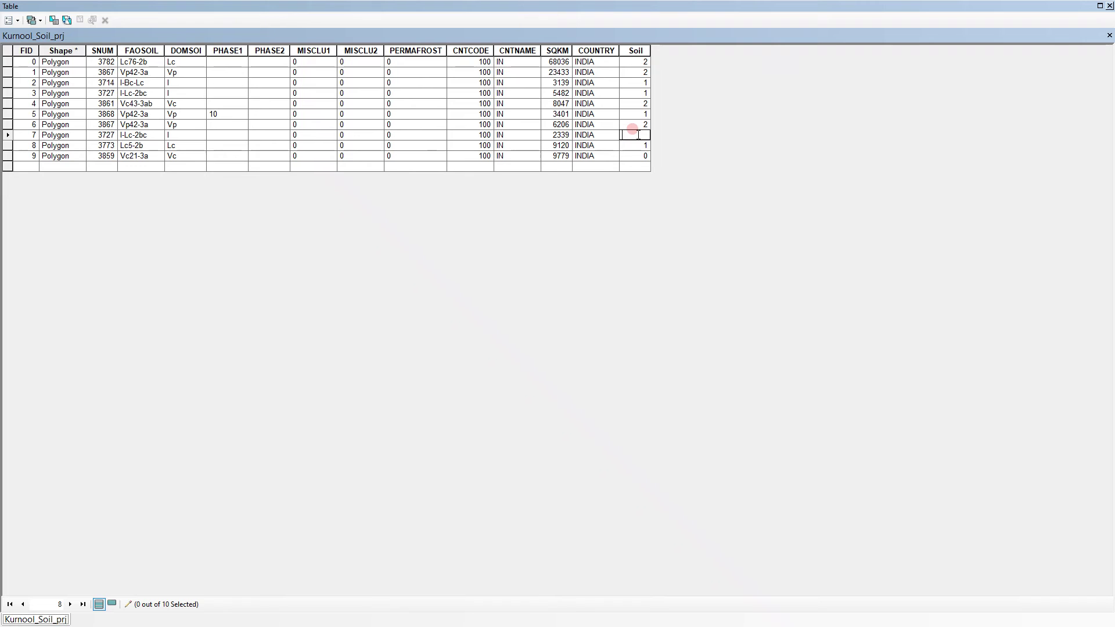
type("1")
left_click(646, 157)
left_click(635, 267)
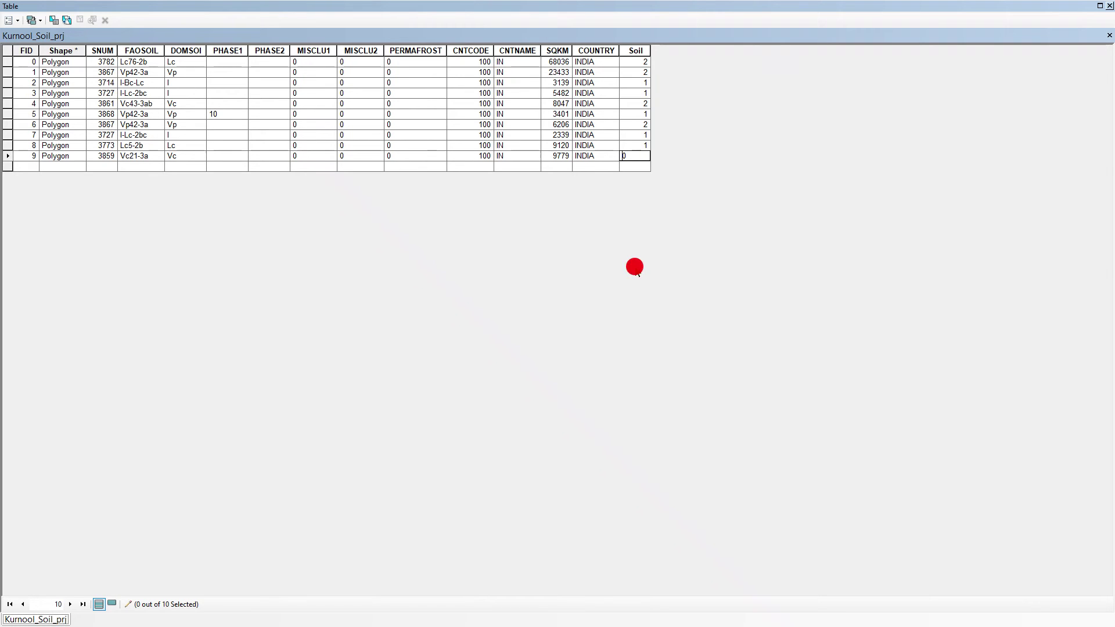
- Close the attribute table and stop the edit session
left_click(1109, 6)
left_click(230, 70)
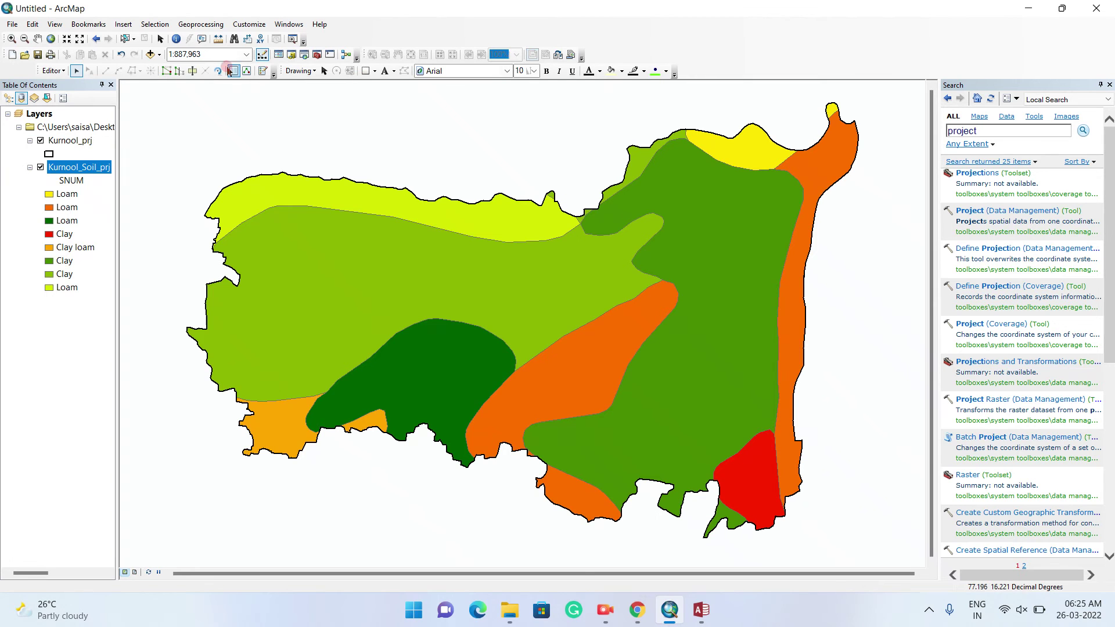
left_click(53, 70)
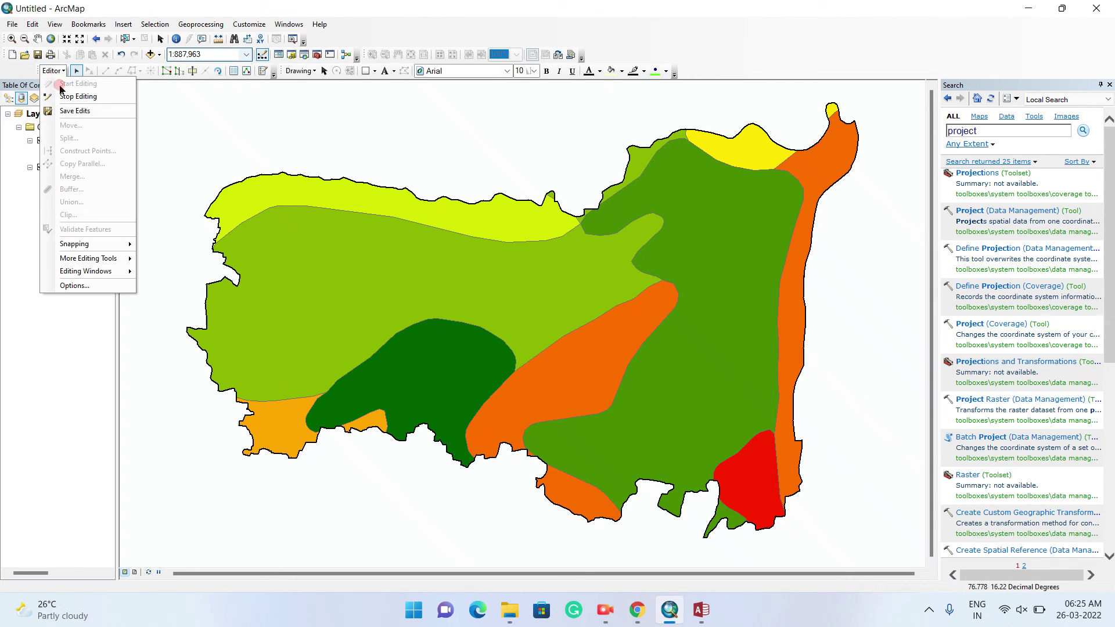
left_click(64, 97)
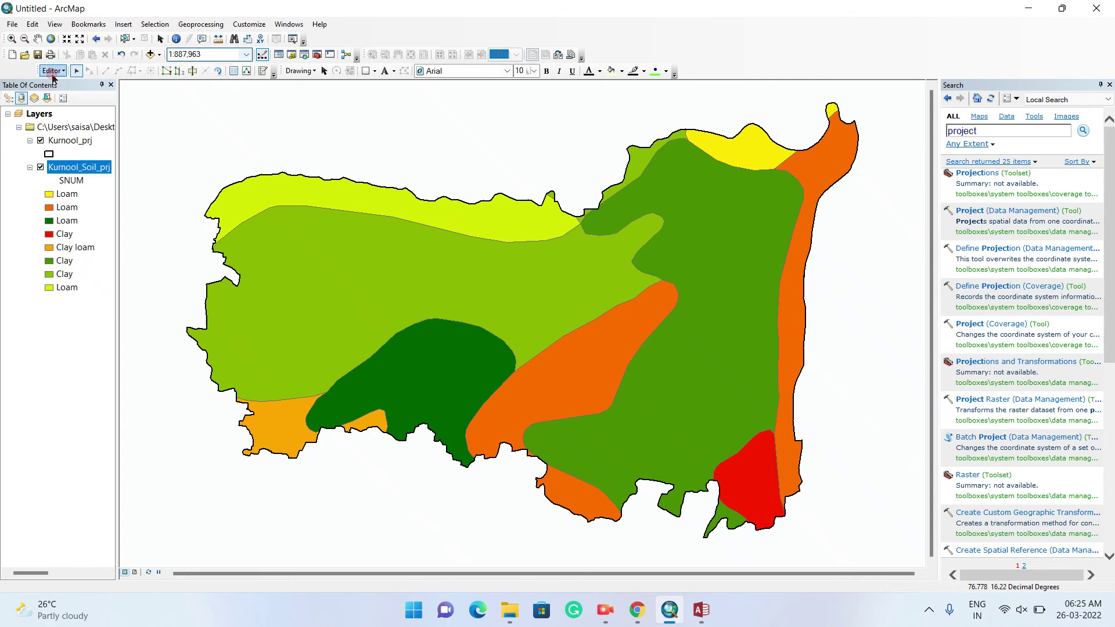
left_click(52, 74)
left_click(61, 99)
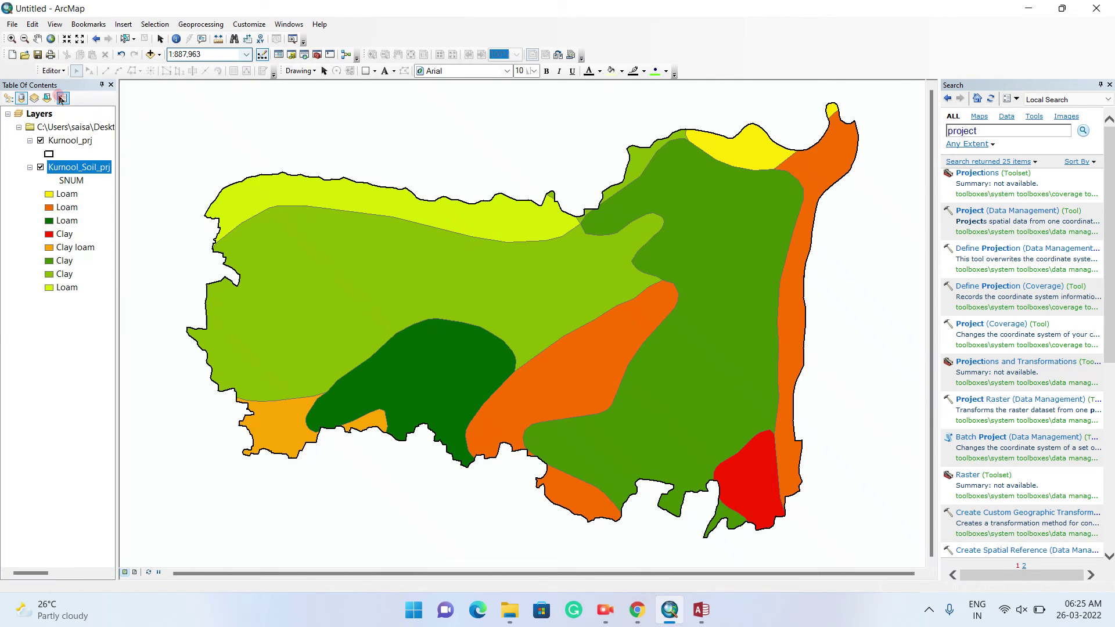
- Reopen the Kurnool_Soil_prj attribute table to check the entered Soil values, and close it again
left_click(74, 168)
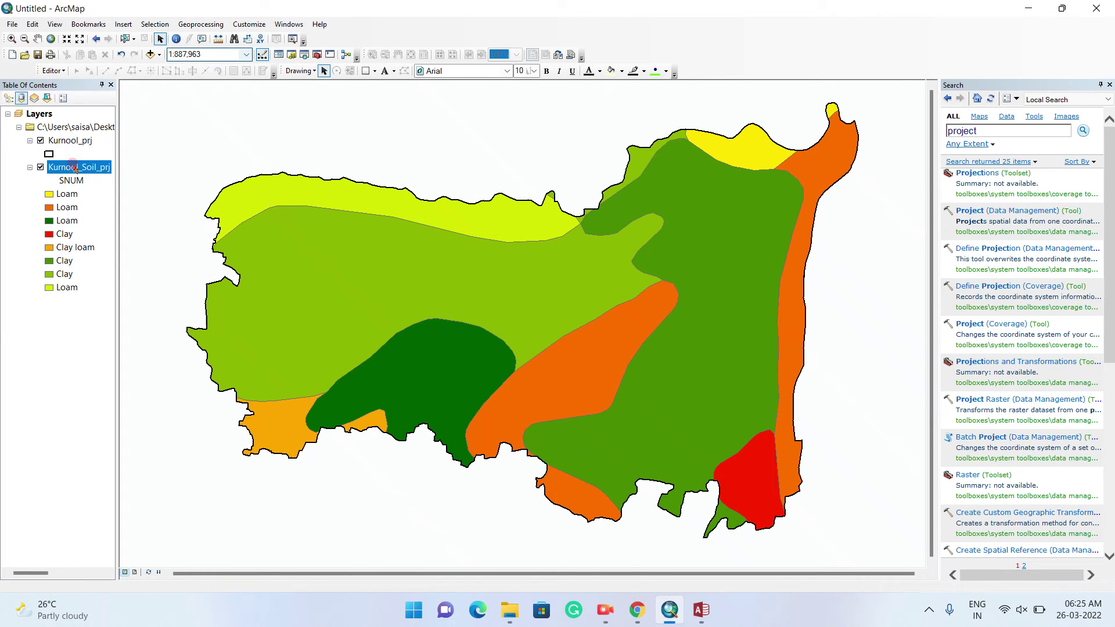
right_click(73, 168)
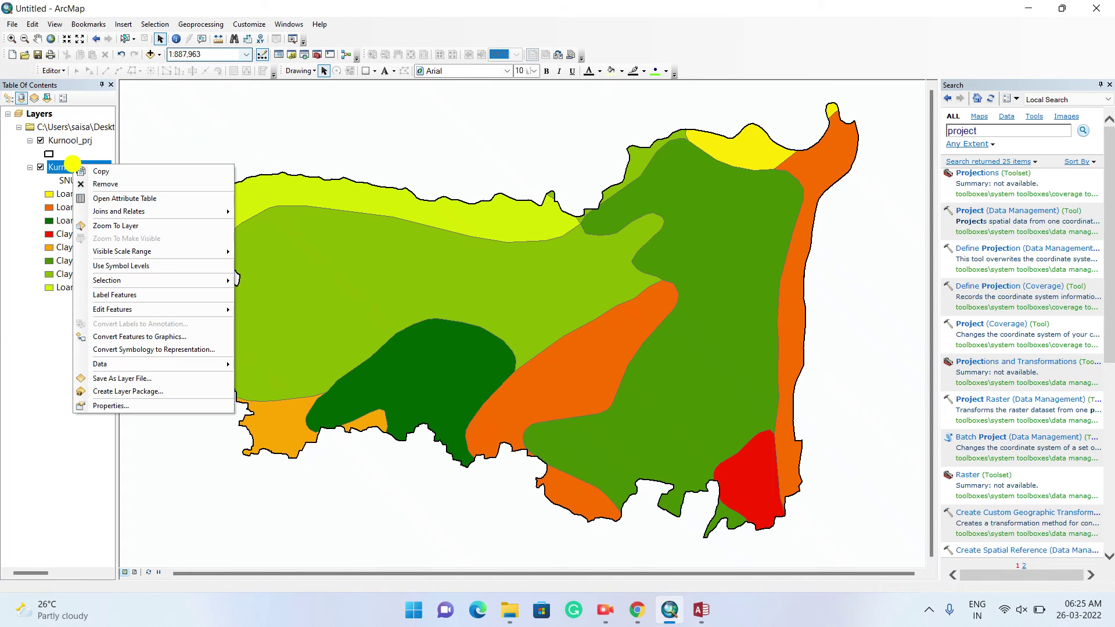
left_click(100, 199)
left_click(628, 35)
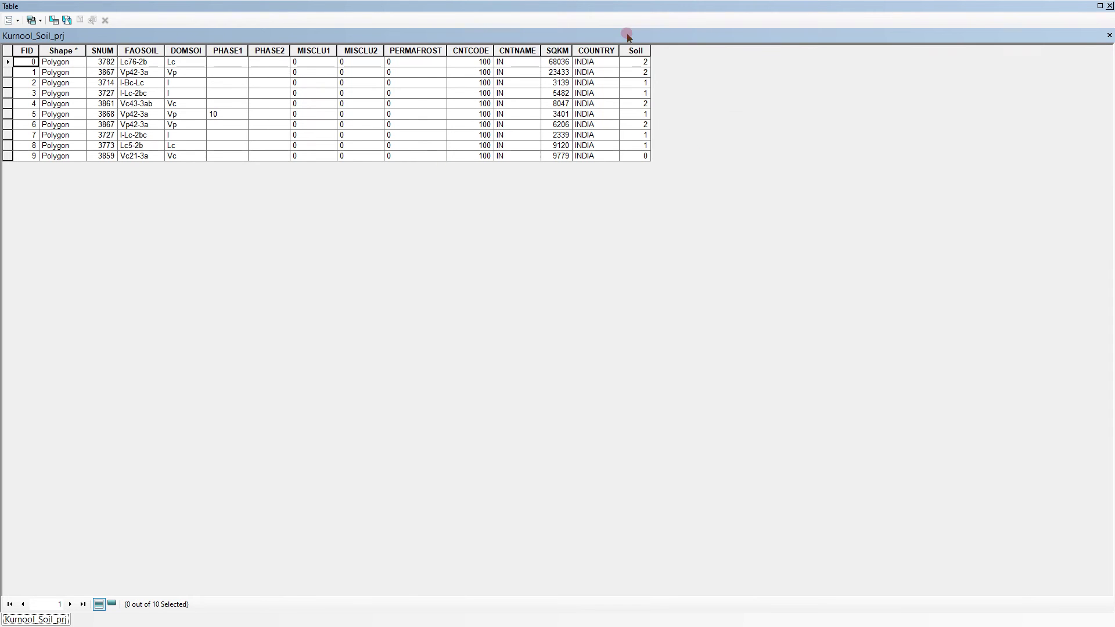
left_click(1110, 6)
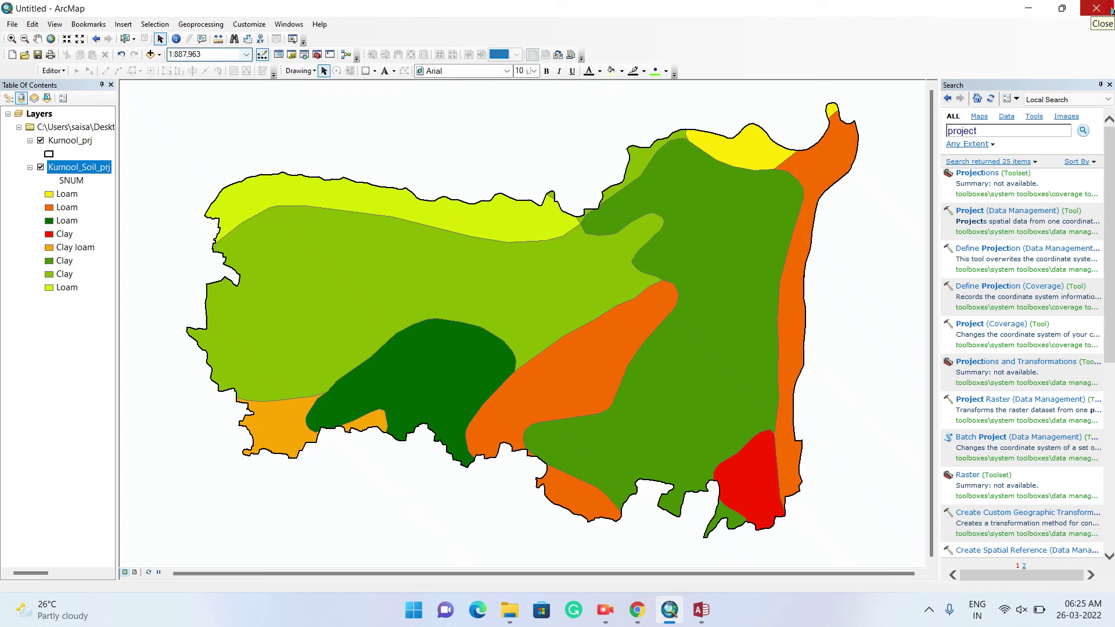
- Search for "polygon to raster" and open the Polygon to Raster (Conversion) tool
left_click(992, 127)
left_click(996, 131)
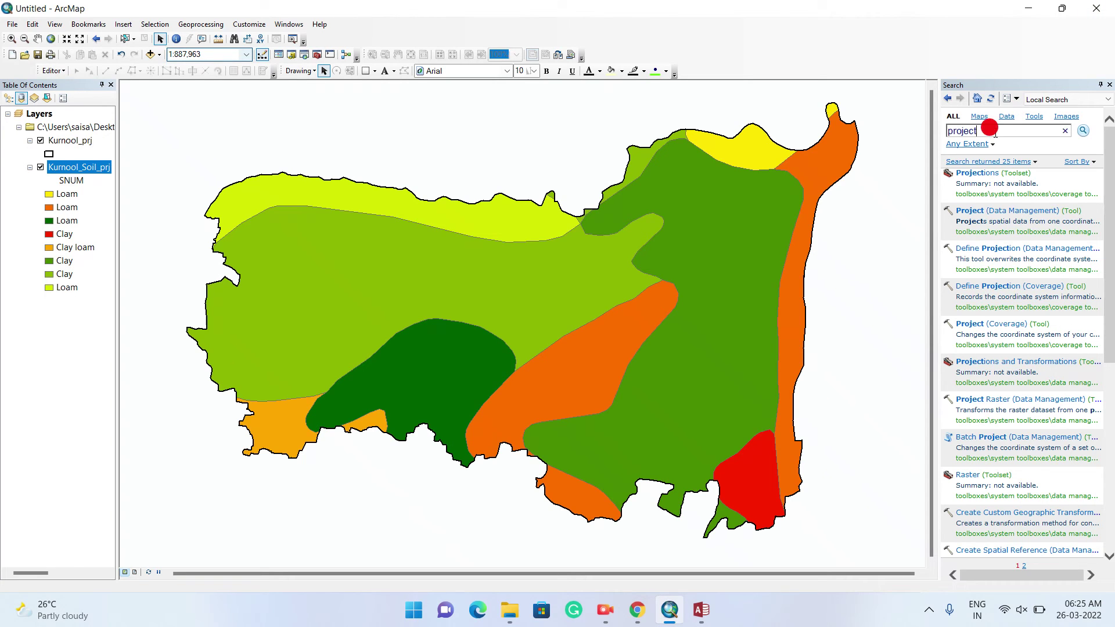
key("BackSpace")
key("BackSpace")
key("BackSpace")
key("BackSpace")
key("BackSpace")
key("BackSpace")
key("BackSpace")
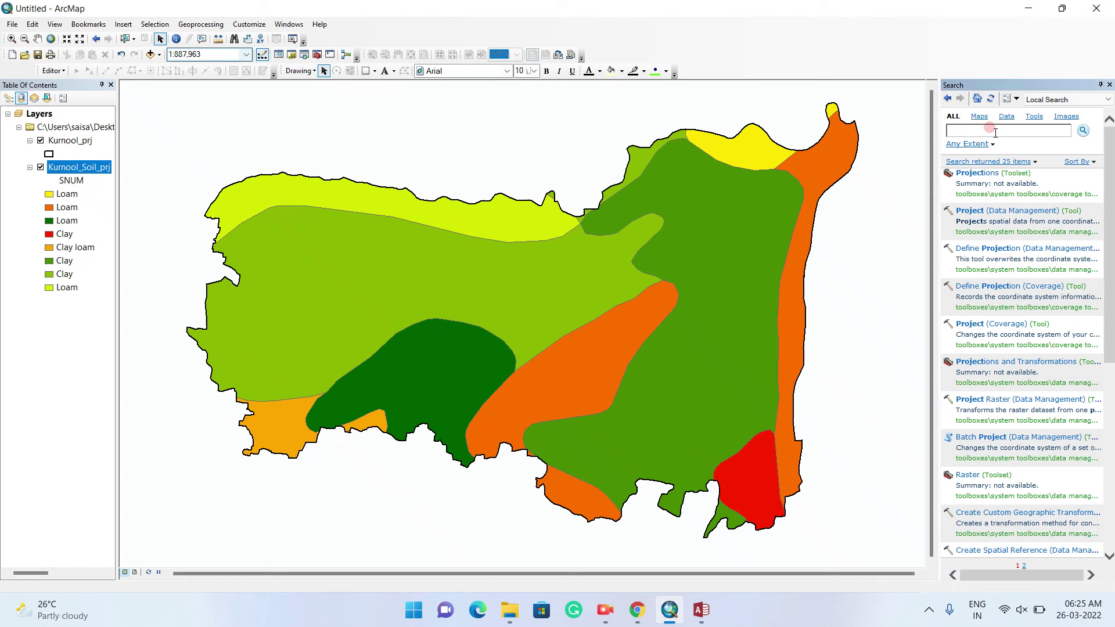
type("polygon to raster")
key("Return")
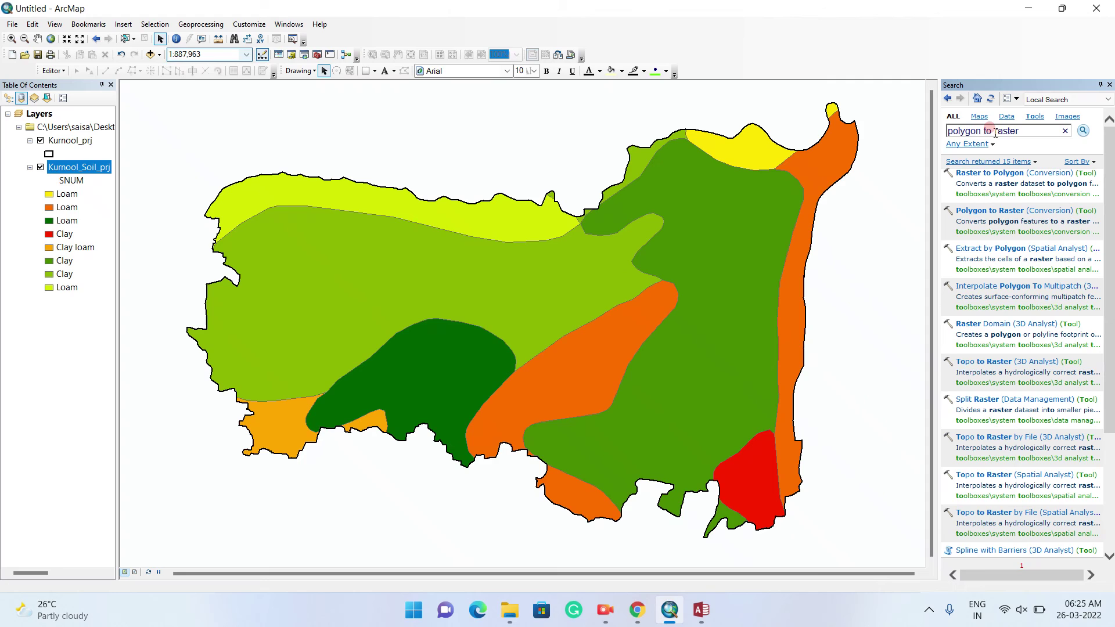
left_click(980, 213)
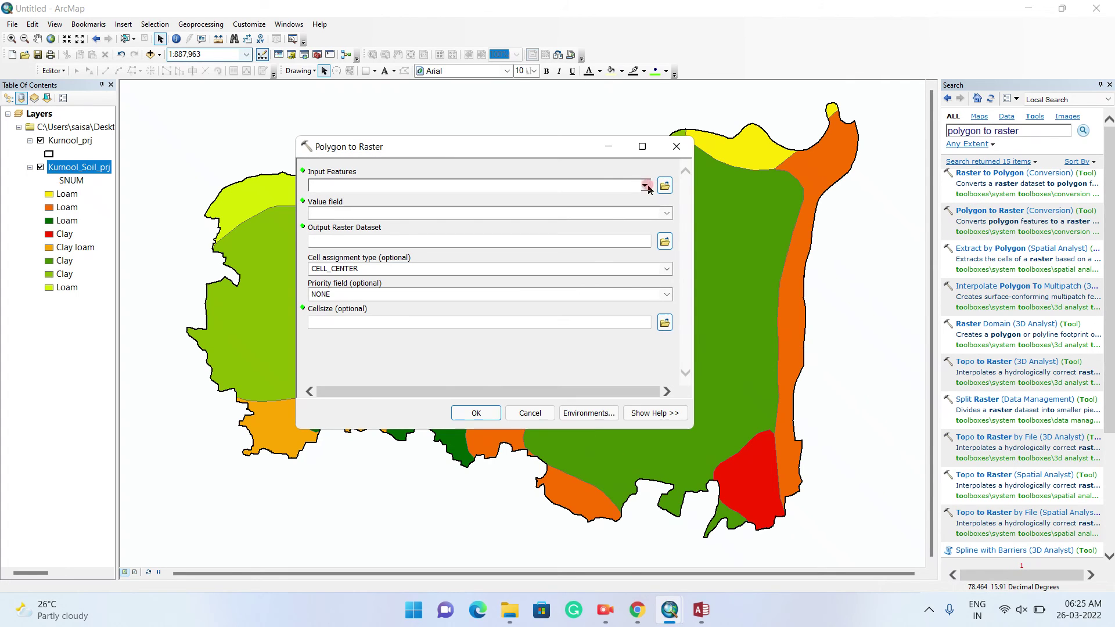
- Choose Kurnool_Soil_prj as the input features and Soil as the value field for the raster conversion
left_click(646, 185)
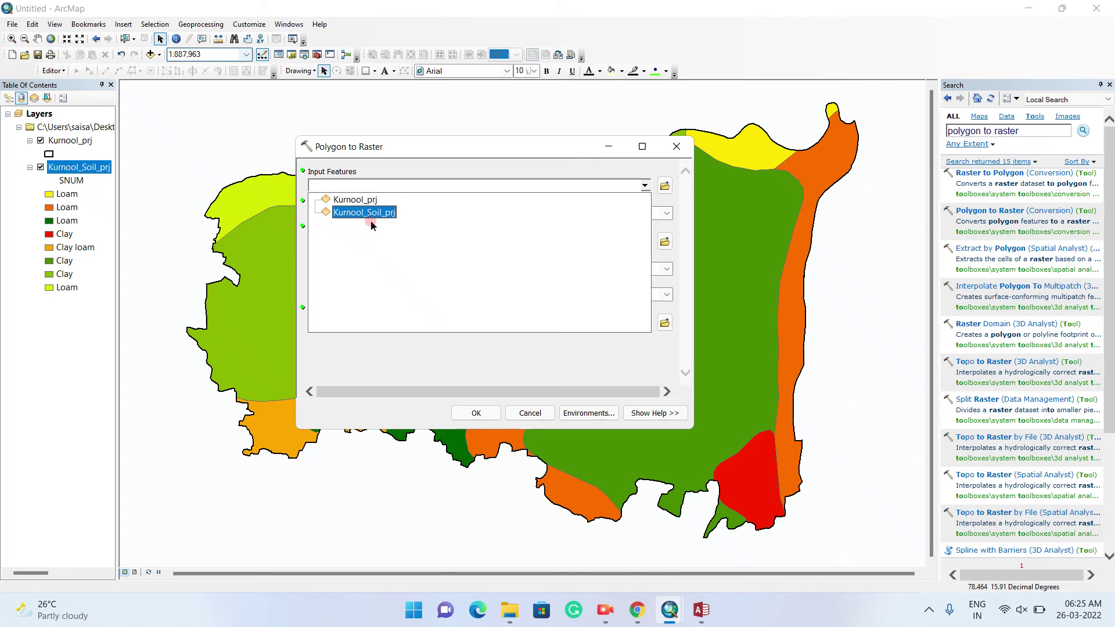
left_click(372, 213)
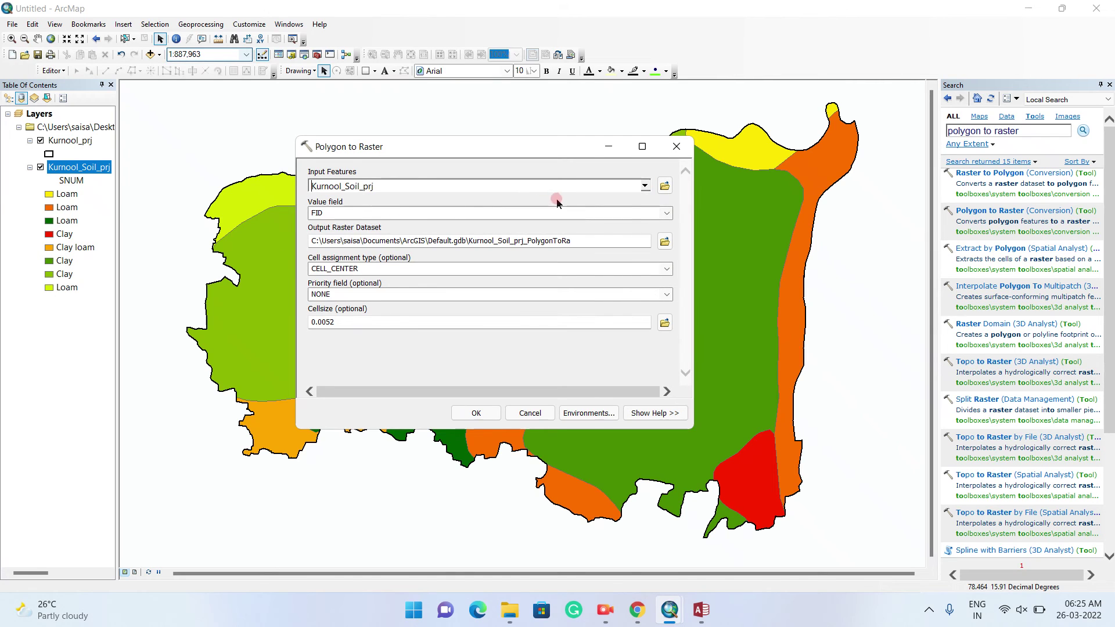
left_click(666, 214)
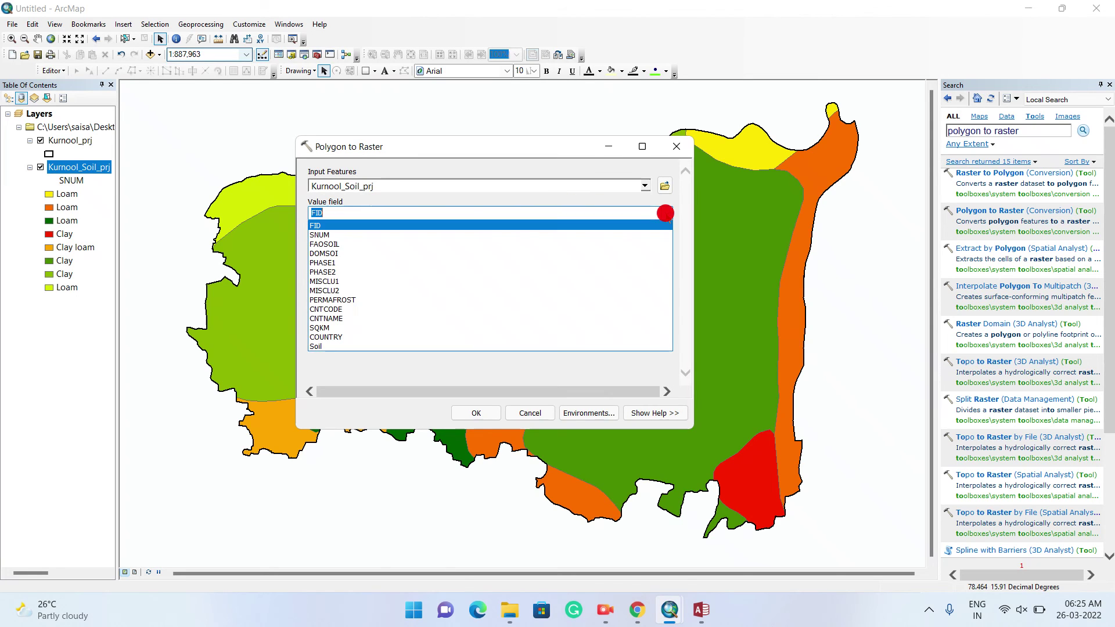
left_click(322, 347)
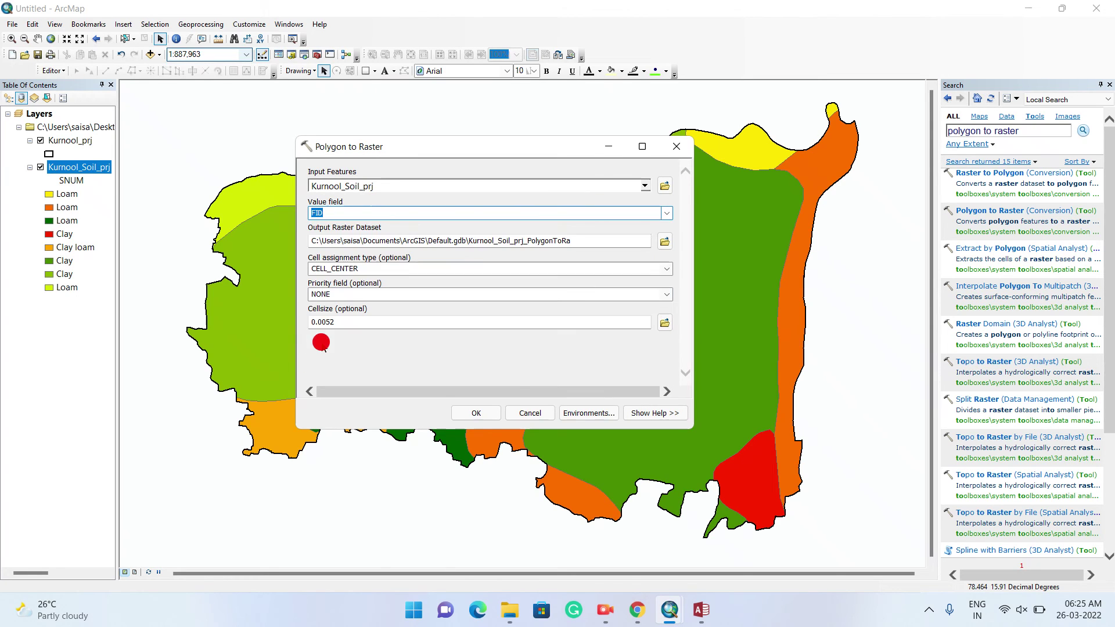
left_click(630, 200)
- Set the output raster dataset to Kurnool_soil.tif in the Soil map folder under Parameters
left_click(664, 243)
left_click(664, 239)
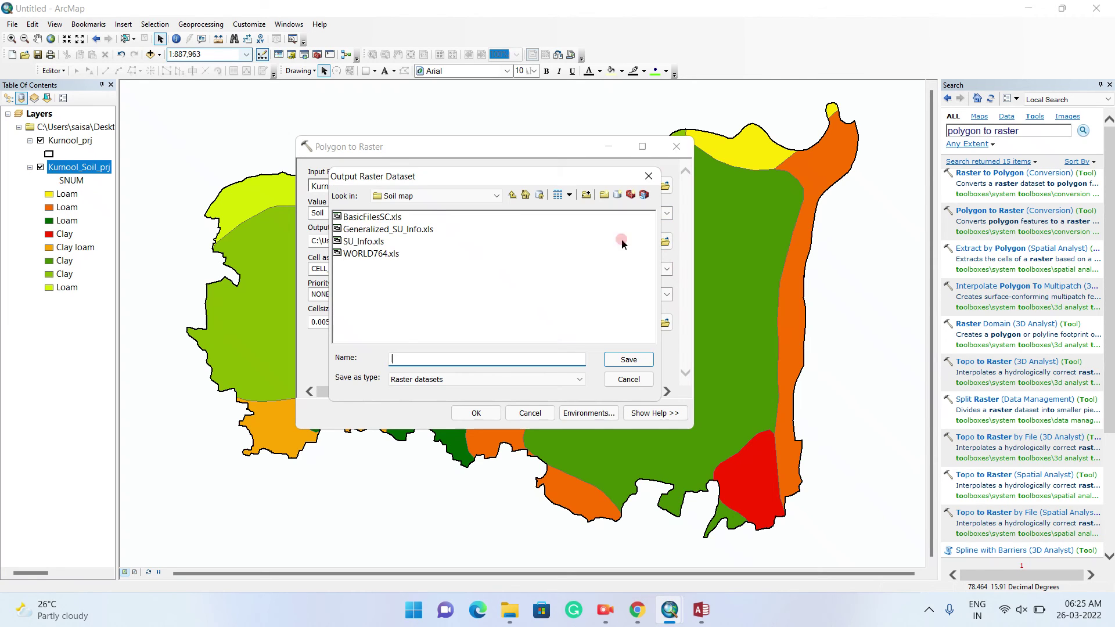
left_click(437, 198)
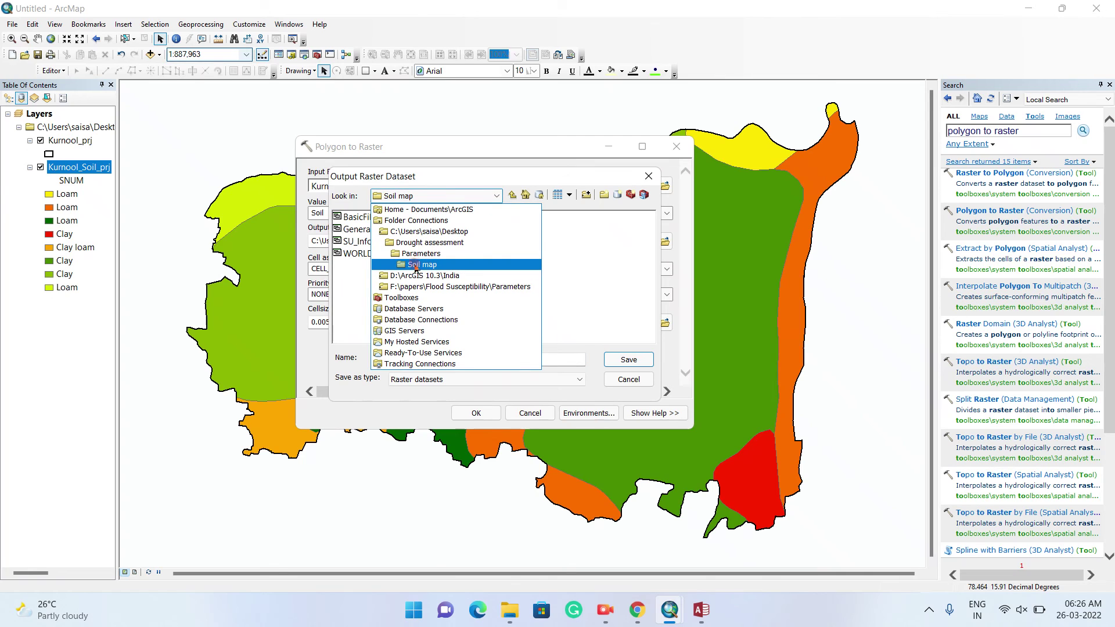
left_click(415, 253)
double_click(359, 230)
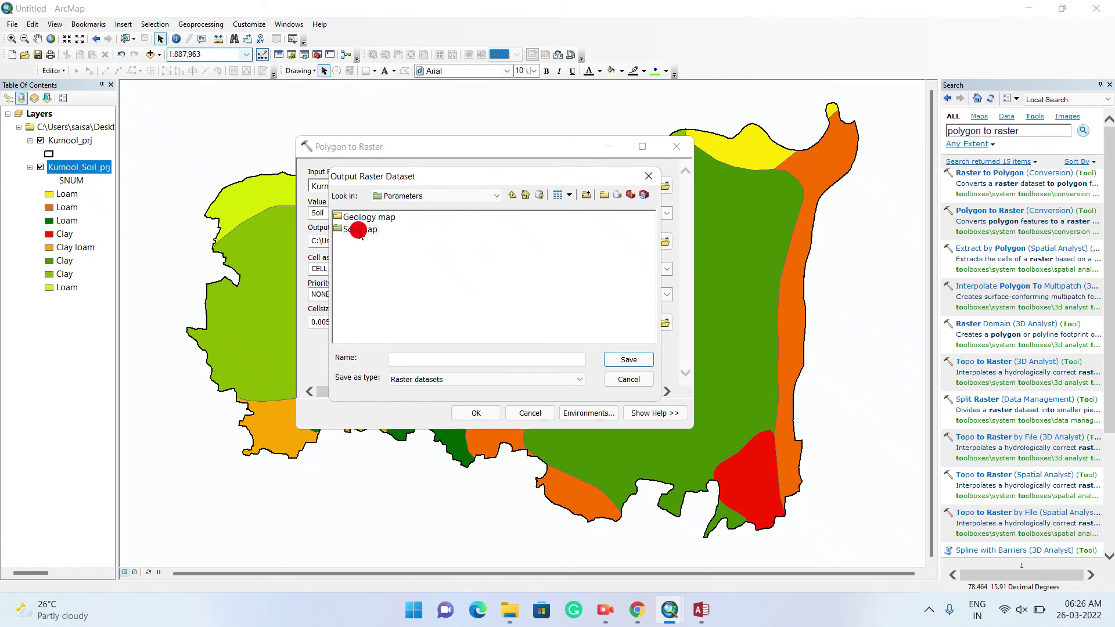
left_click(405, 359)
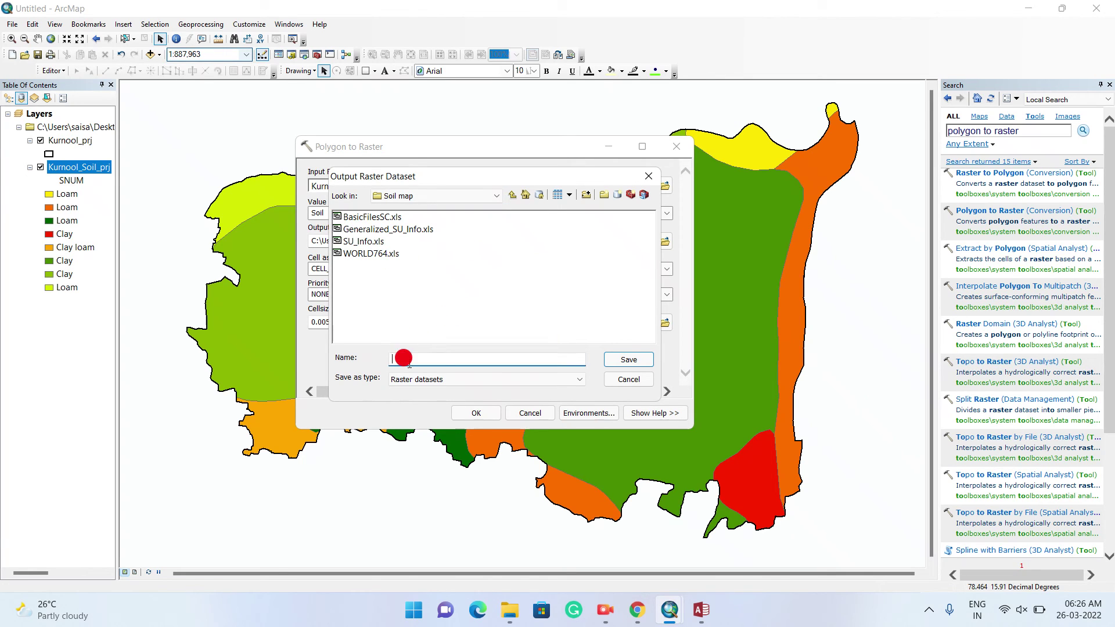
type("Kurnool_soil.tif")
key("Return")
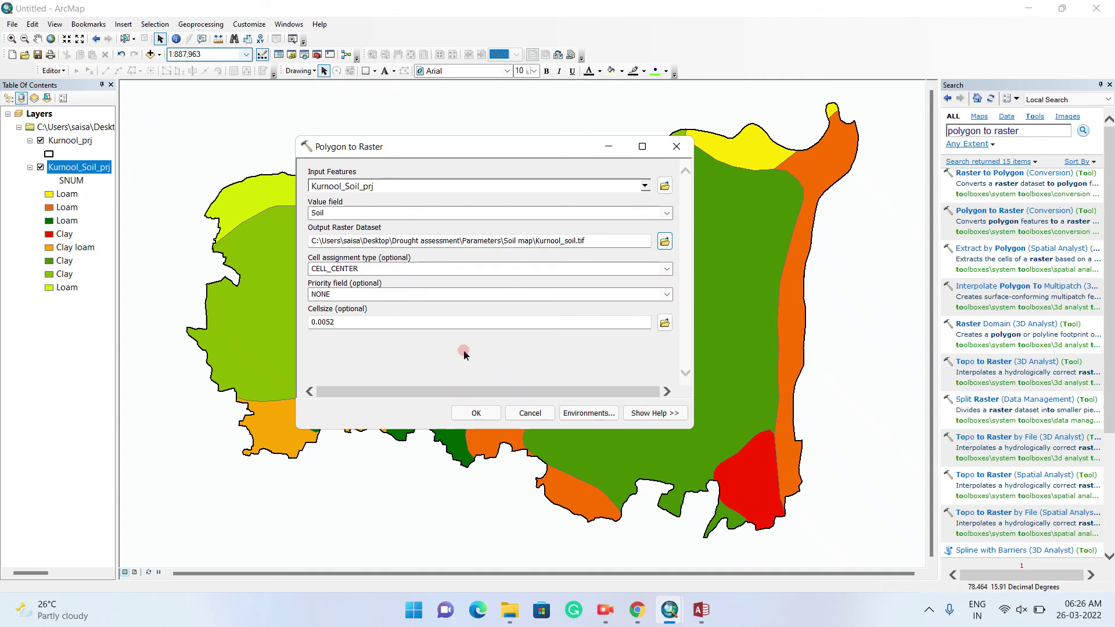
left_click(665, 324)
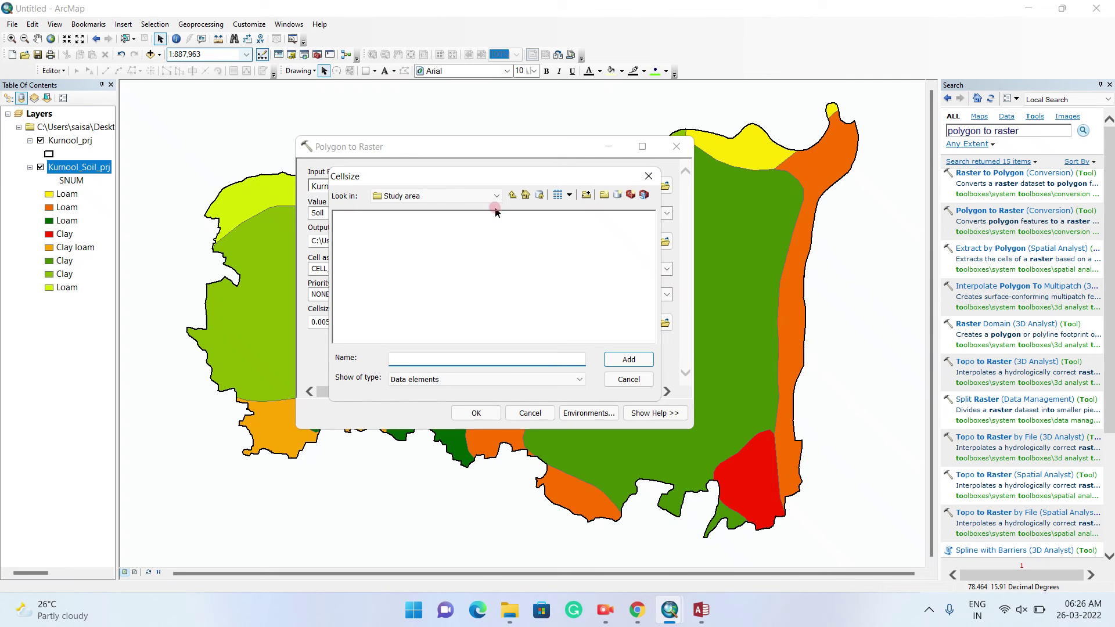
left_click(497, 196)
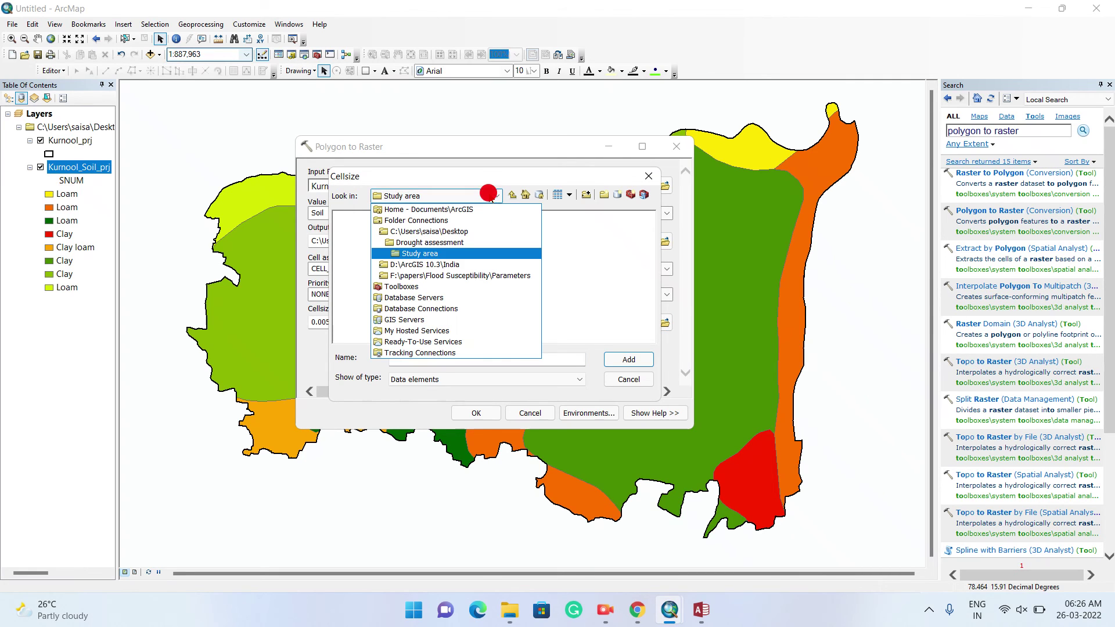
left_click(647, 177)
left_click(648, 176)
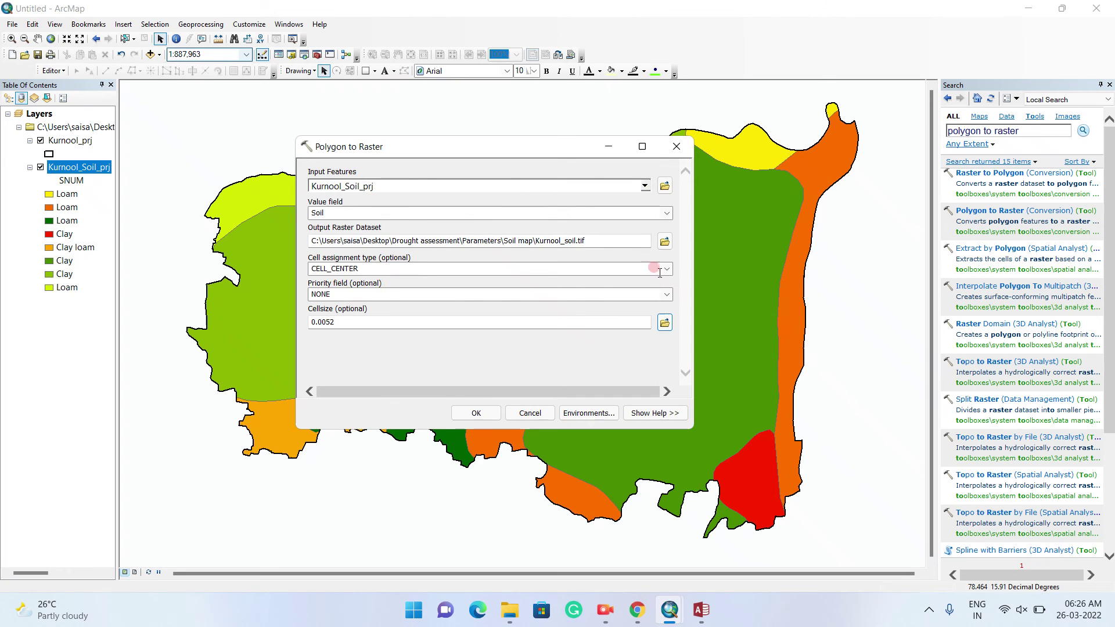
left_click(665, 323)
- Open the conversion tool's environment settings and expand the Output Coordinates section
left_click(567, 417)
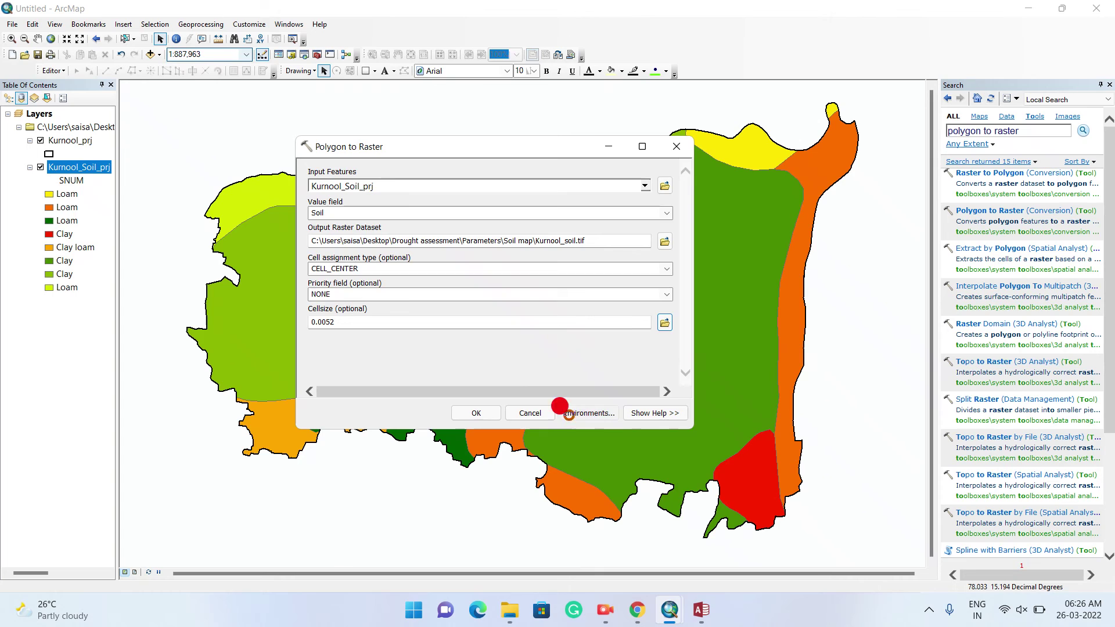
left_click(357, 187)
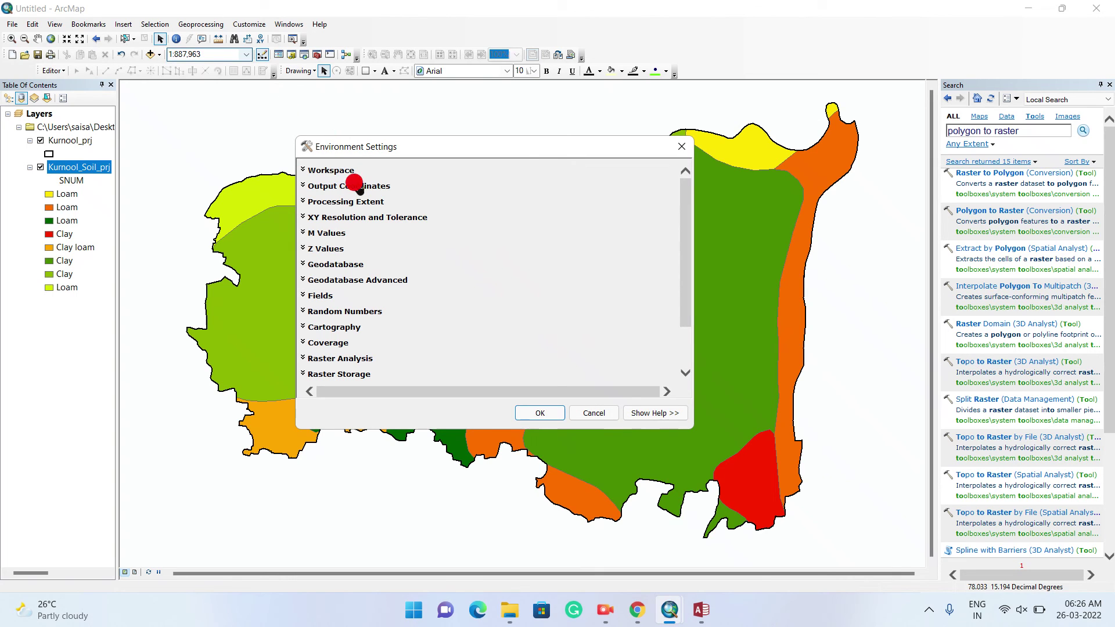